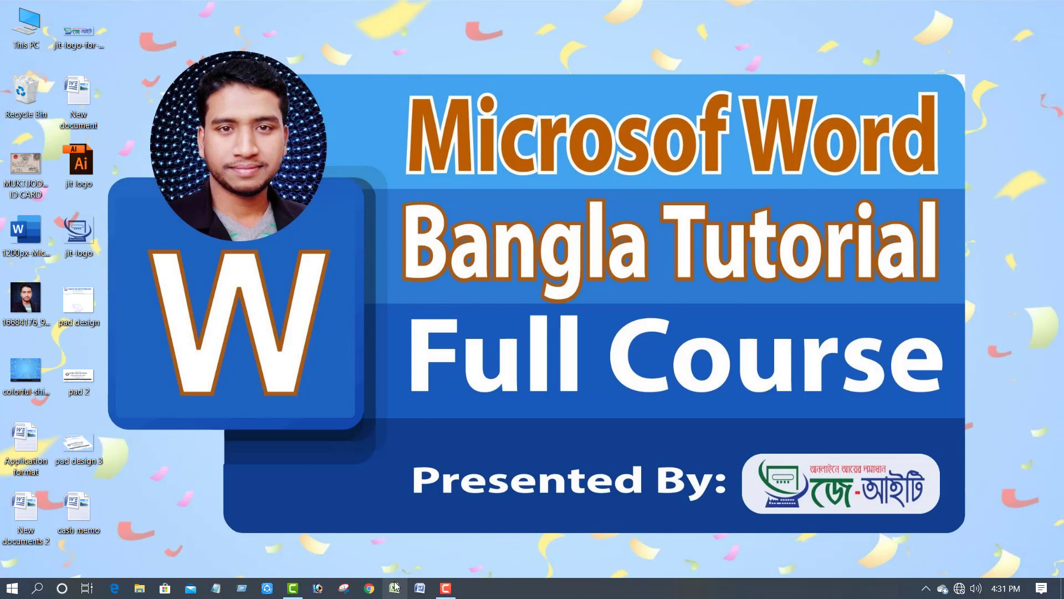
# - Search 'wor' in Windows Start and launch Microsoft Office Word 2007 to a blank Document1
pyautogui.click(39, 588)
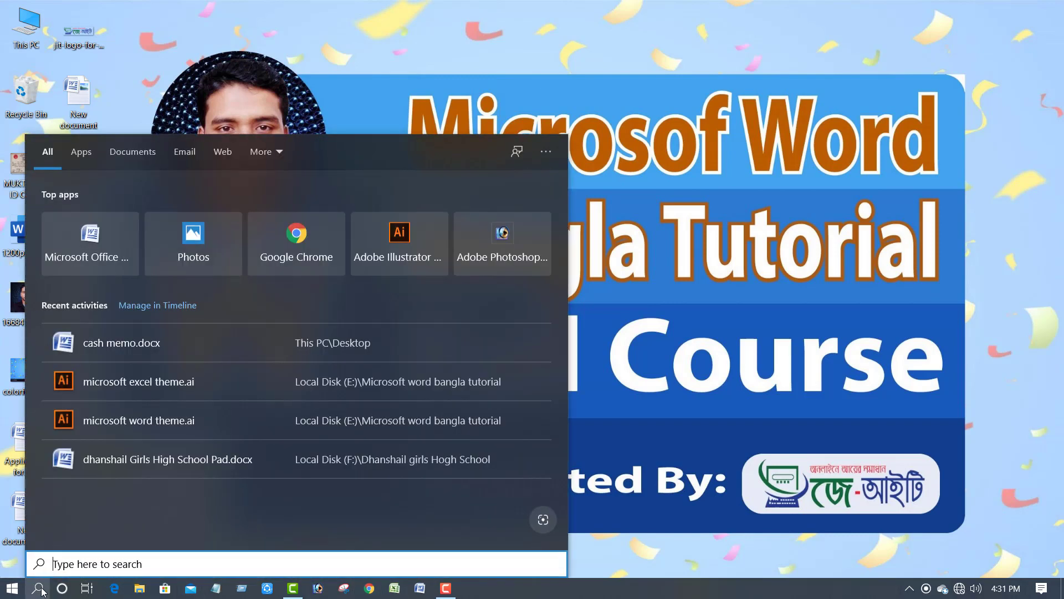
pyautogui.write('wo')
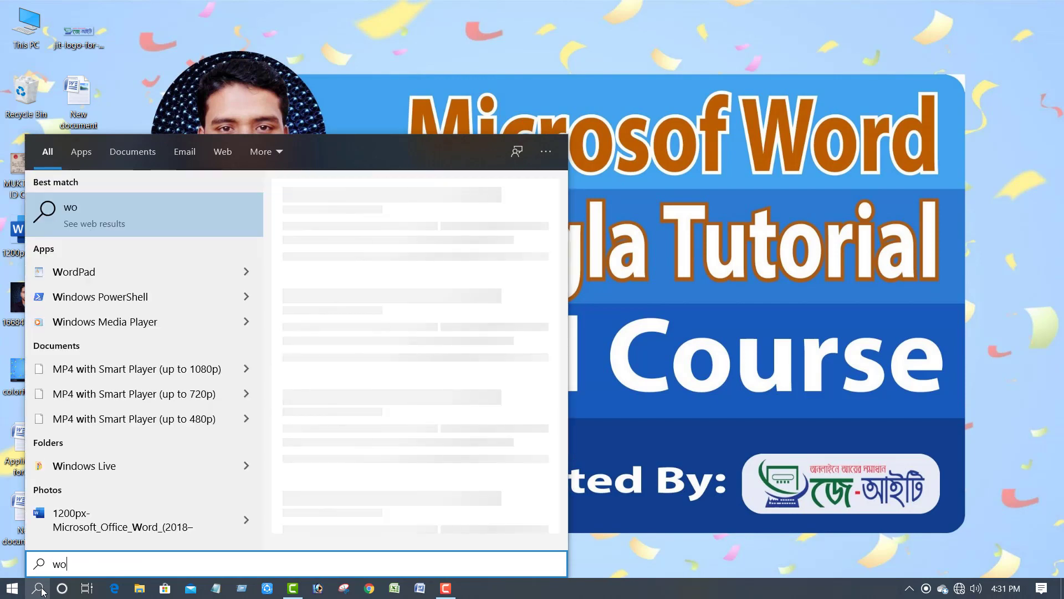
pyautogui.write('r')
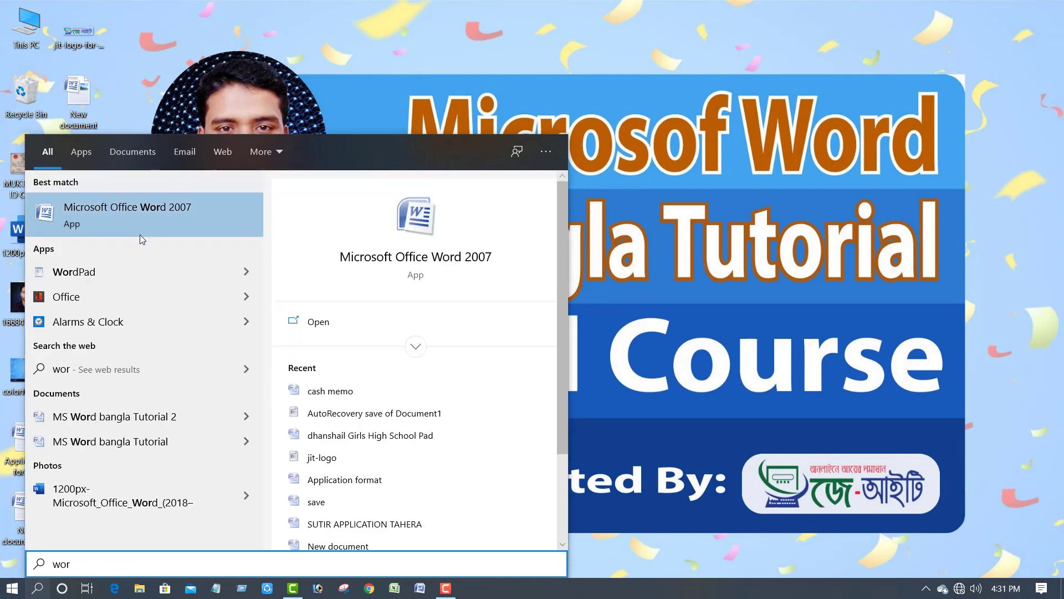
pyautogui.click(134, 218)
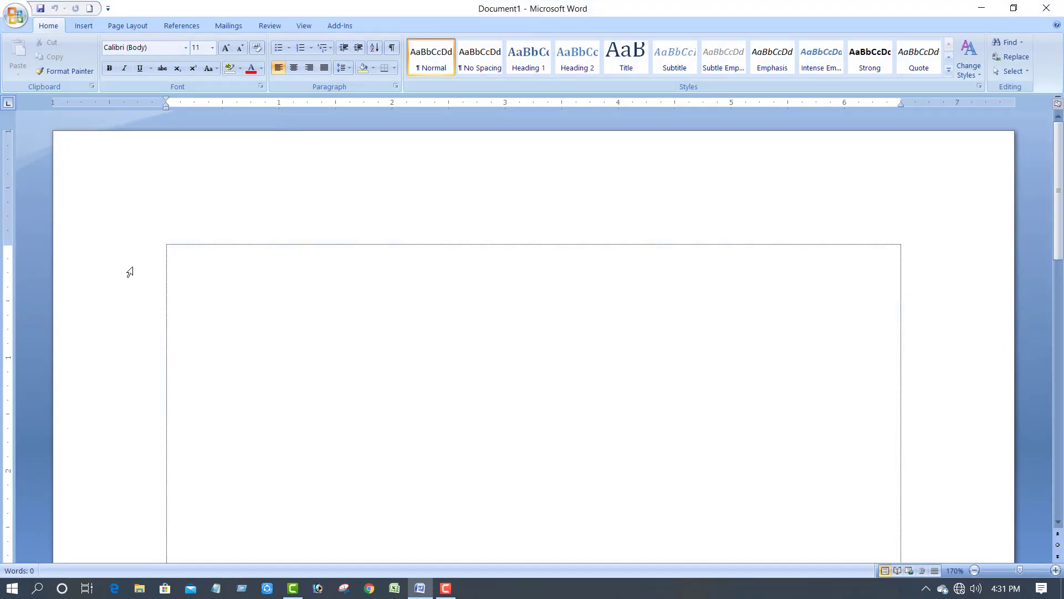
# - Set the paper size to A4 from Page Layout
pyautogui.click(135, 29)
pyautogui.click(165, 56)
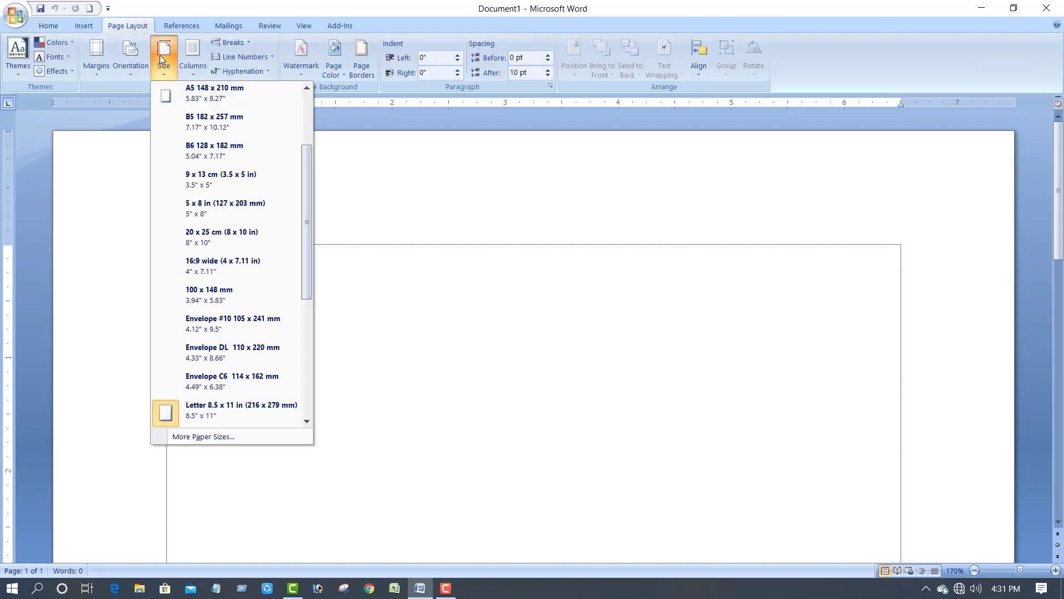
pyautogui.scroll(5, 227, 131)
pyautogui.click(226, 99)
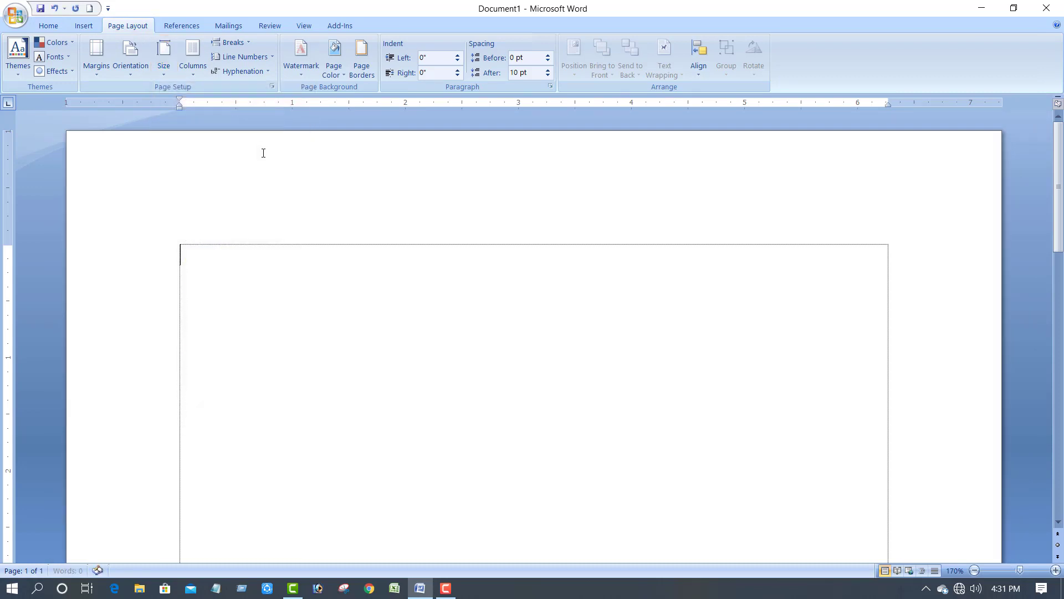
# - Set a 0.6-inch top margin in Custom Margins, keeping other margins at 1 inch
pyautogui.click(99, 78)
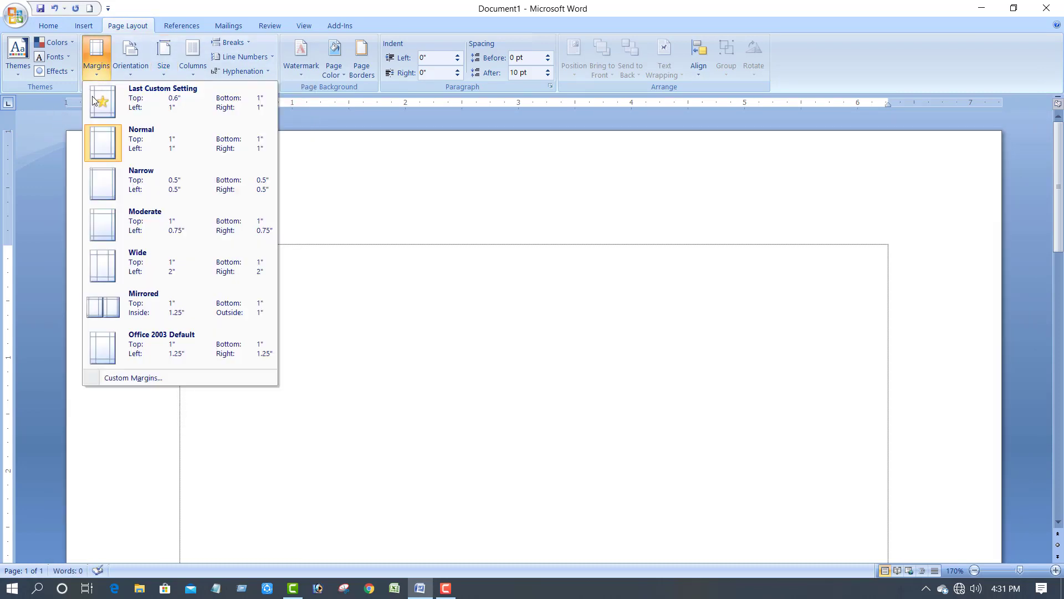
pyautogui.click(128, 379)
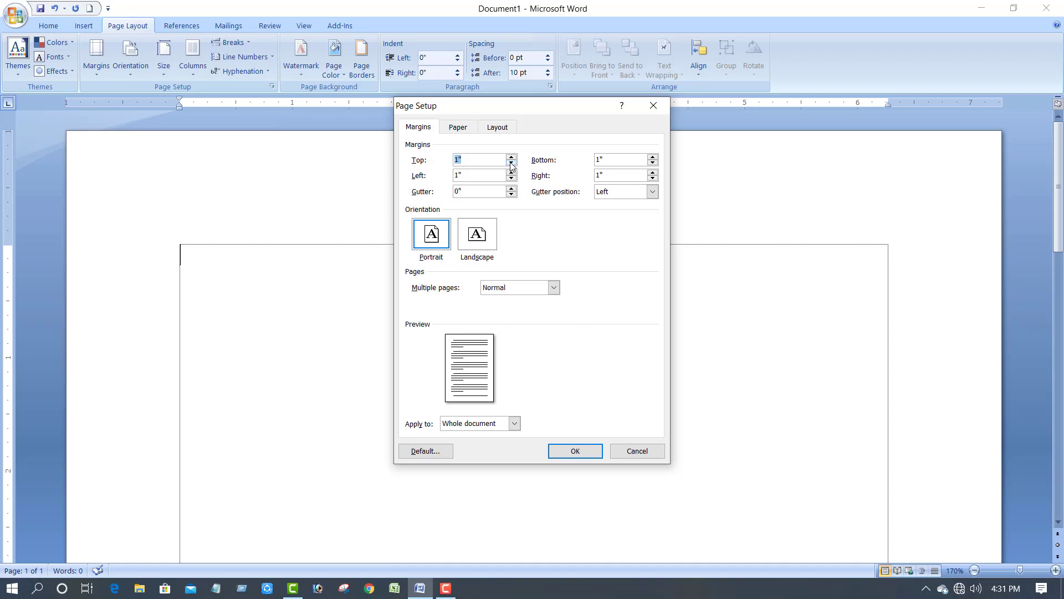
pyautogui.click(511, 165)
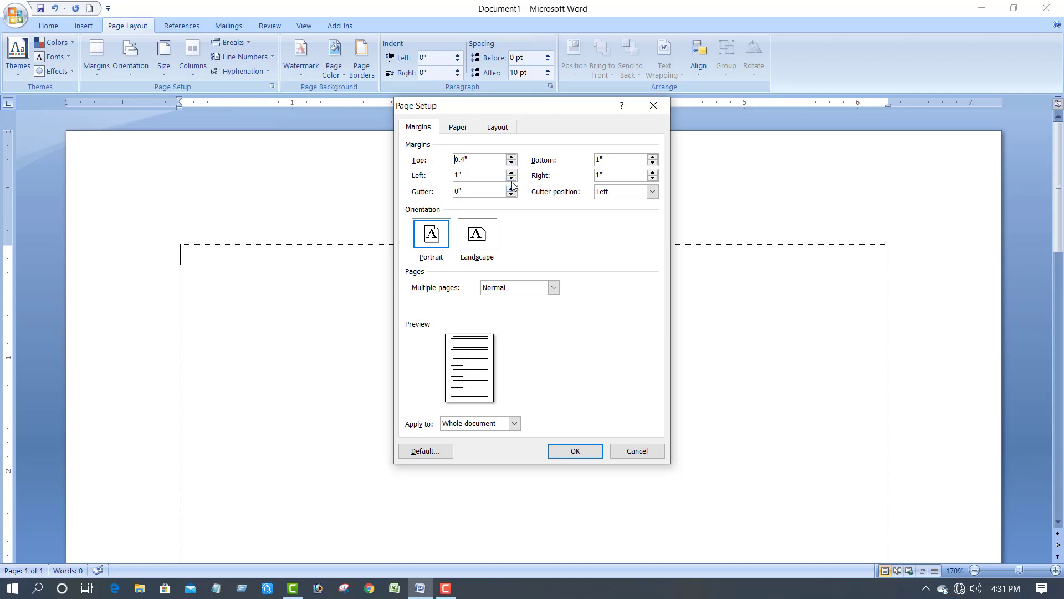
pyautogui.click(511, 159)
pyautogui.click(511, 158)
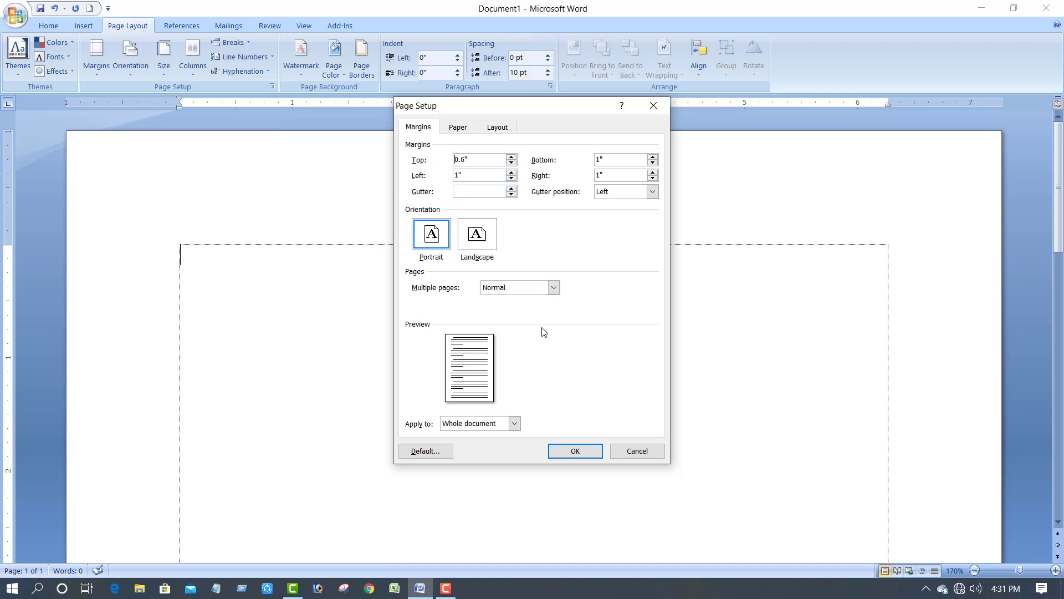
pyautogui.click(570, 451)
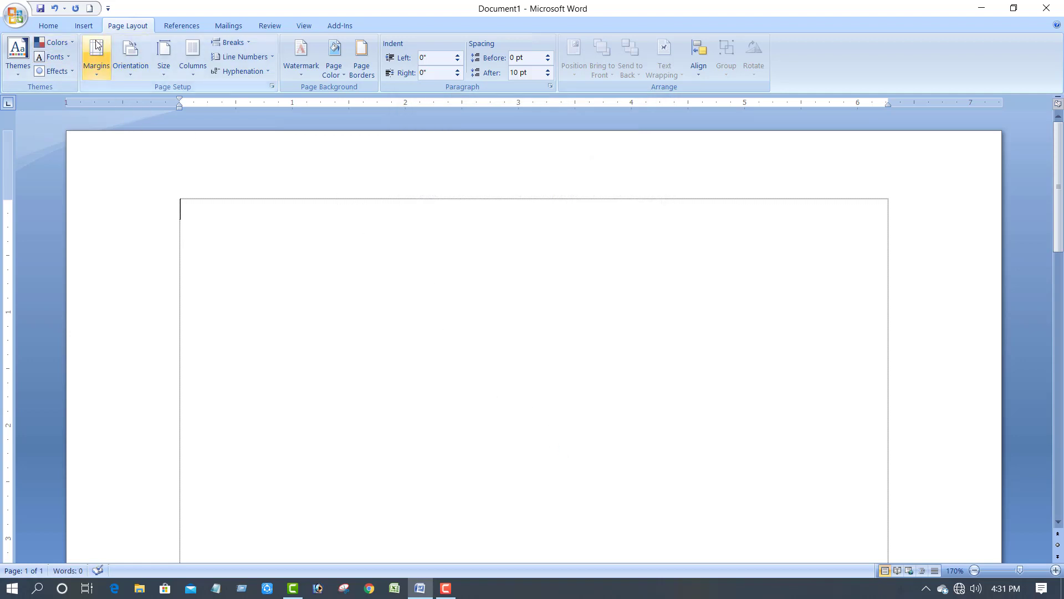
pyautogui.click(54, 31)
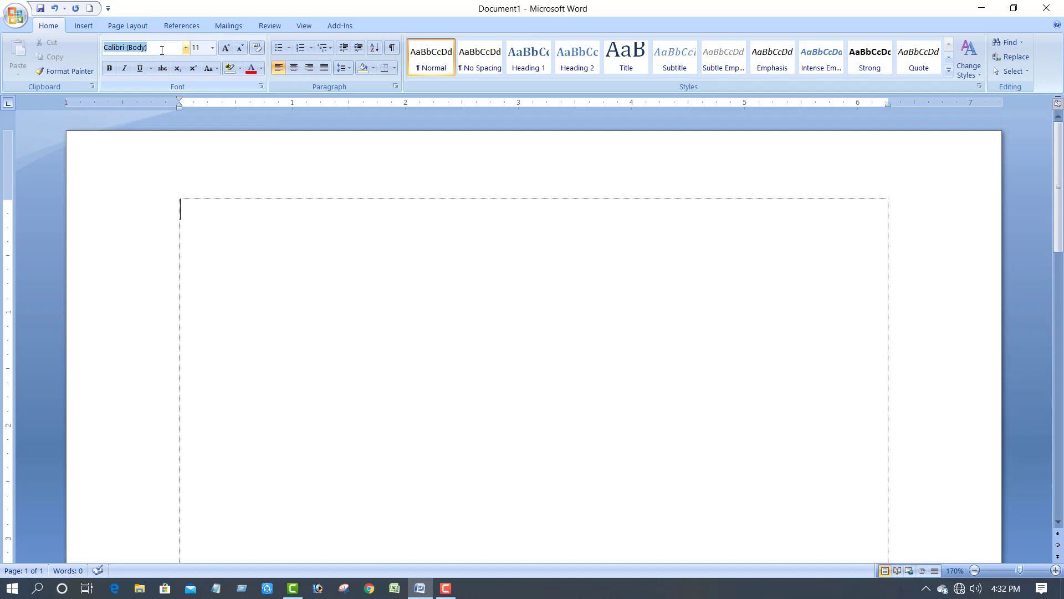
# - Switch to SutonnyMJ at 12 pt and type the chairman's office title line
pyautogui.write('SutonnyMJ')
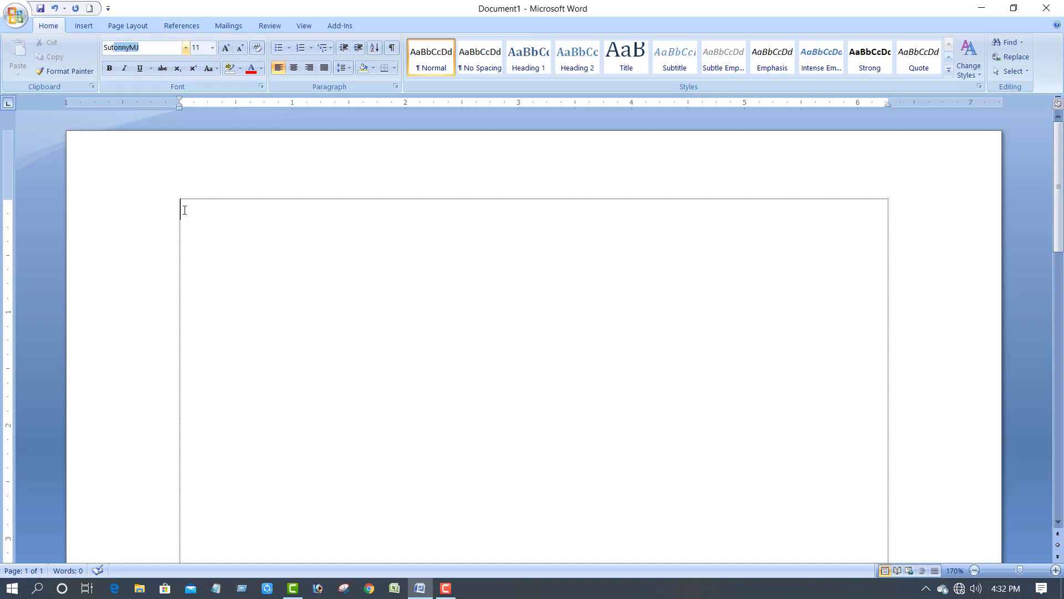
pyautogui.press('Return')
pyautogui.click(228, 50)
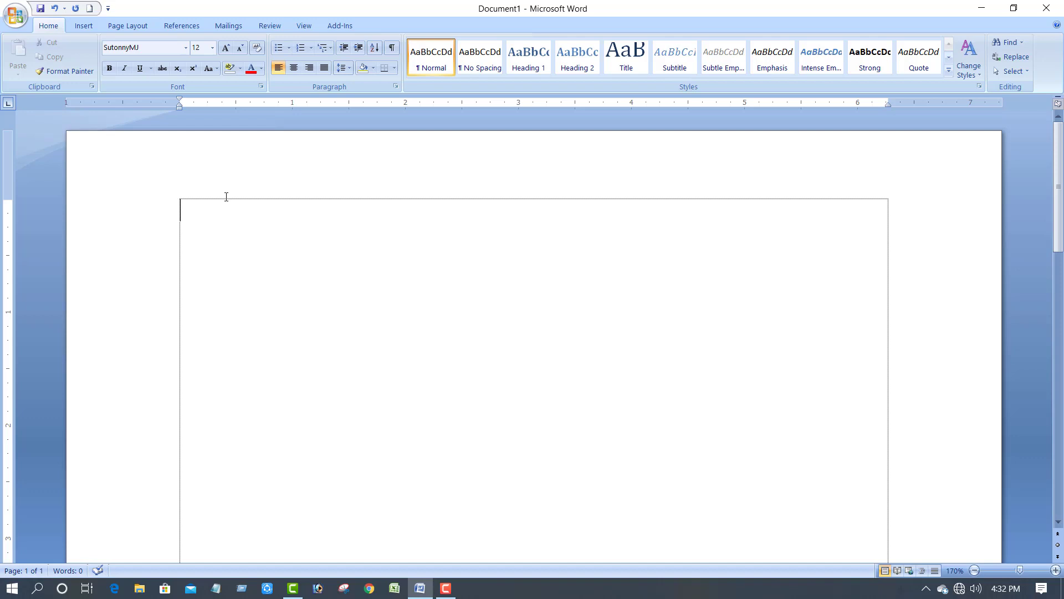
pyautogui.write('চেয়ার')
pyautogui.write('ম')
pyautogui.write('্যানের কা')
pyautogui.write('র্যলা')
pyautogui.press('BackSpace')
pyautogui.press('BackSpace')
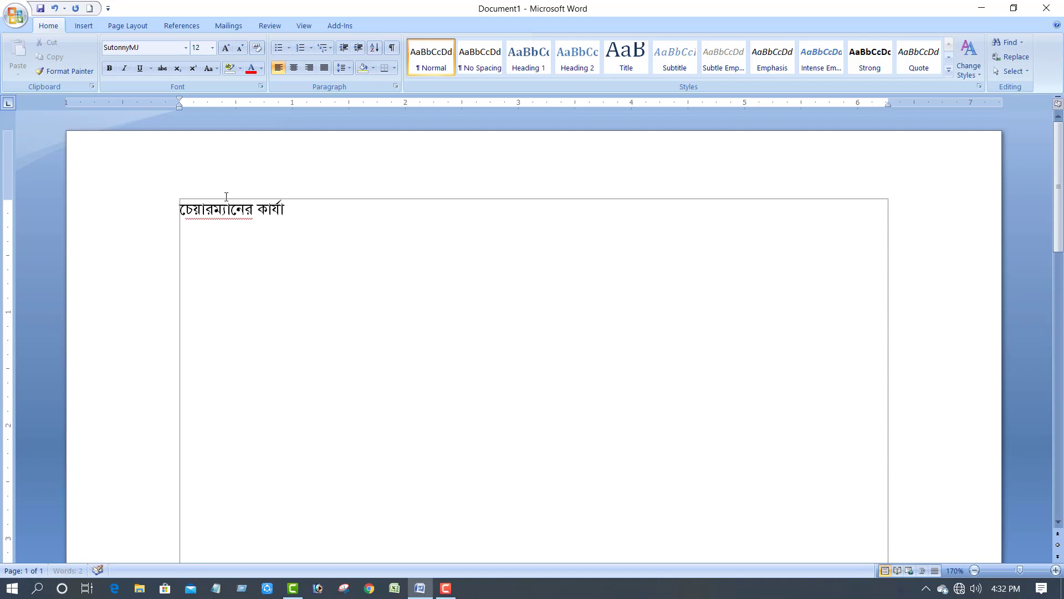
pyautogui.write('ালয়')
pyautogui.press('Return')
# - Type 'কলাশী কুড়া ইউনিয়ন পরিষদ' and the address line 'কলাশীকুড়া, সদর দিনাজপুর ।' below it
pyautogui.write('কলা')
pyautogui.write('শী কু')
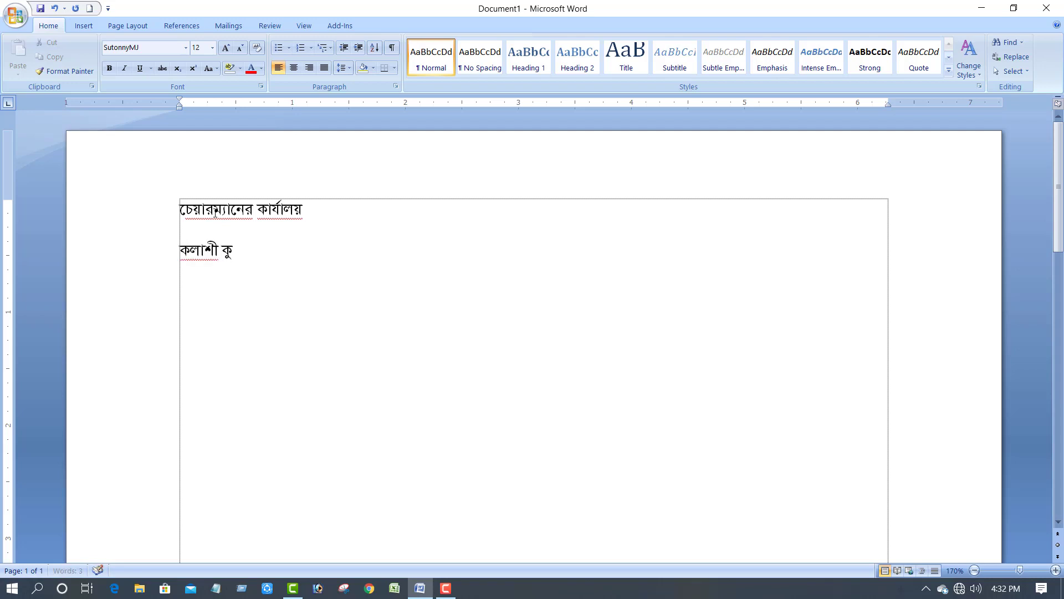
pyautogui.write('ড়া ইউ')
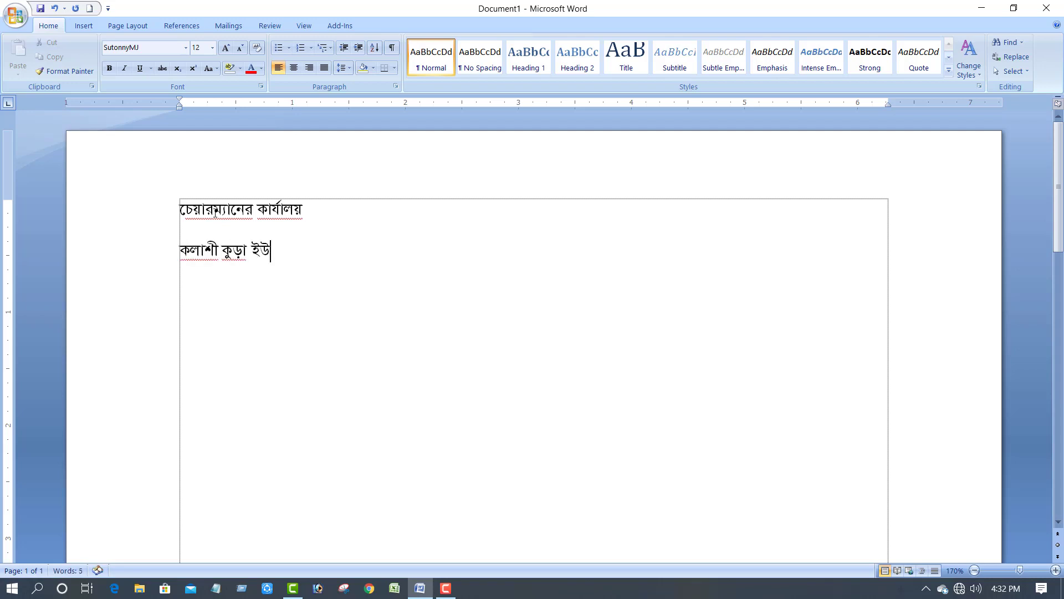
pyautogui.write('নিয়')
pyautogui.write('ন পরি')
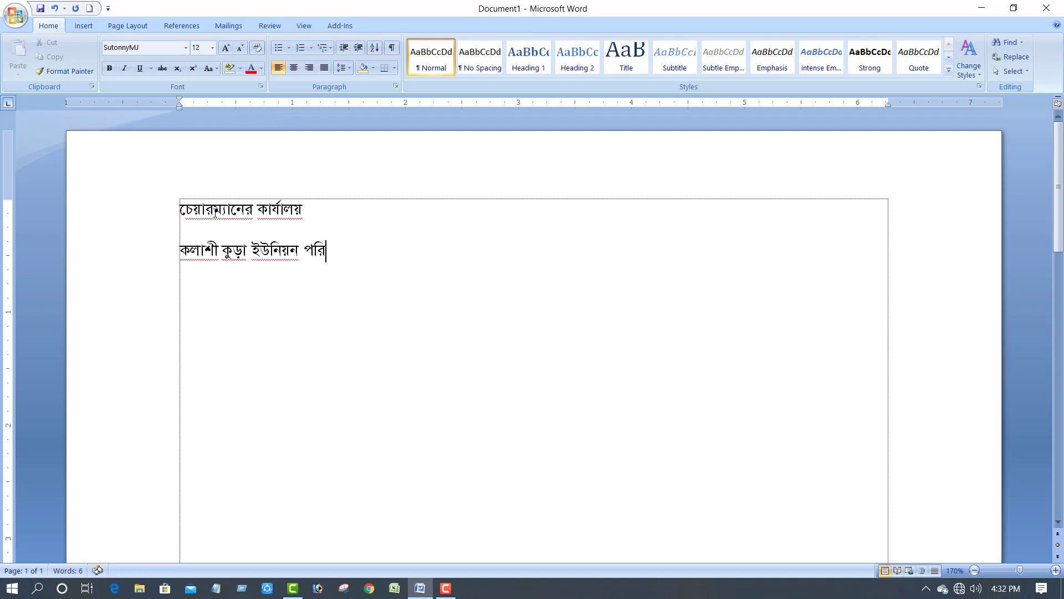
pyautogui.write('ষদ')
pyautogui.press('Return')
pyautogui.write('কল')
pyautogui.write('াশীকুড়')
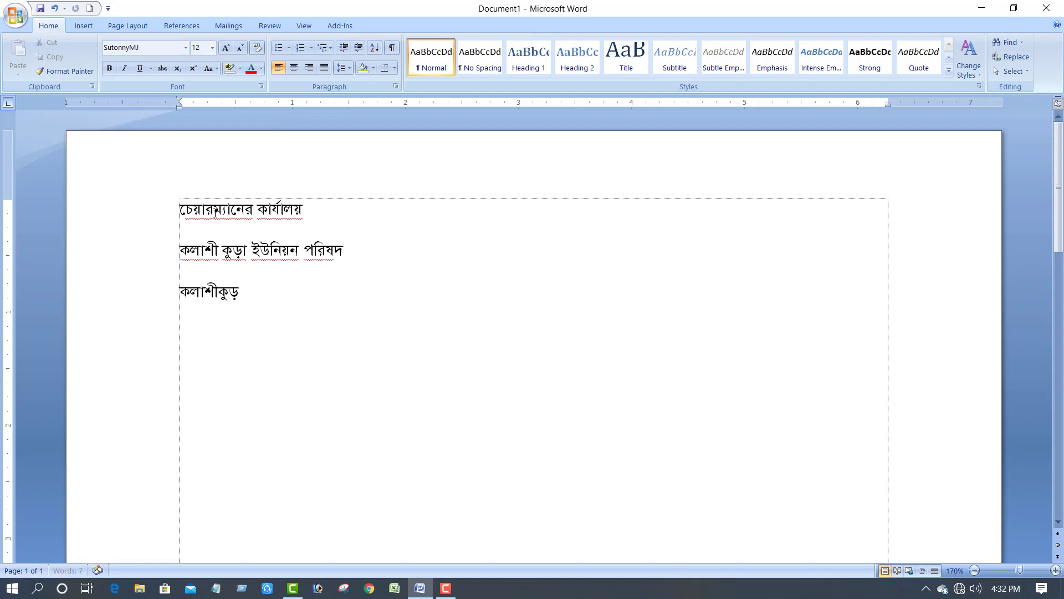
pyautogui.write('া')
pyautogui.write(', ')
pyautogui.write('সদও')
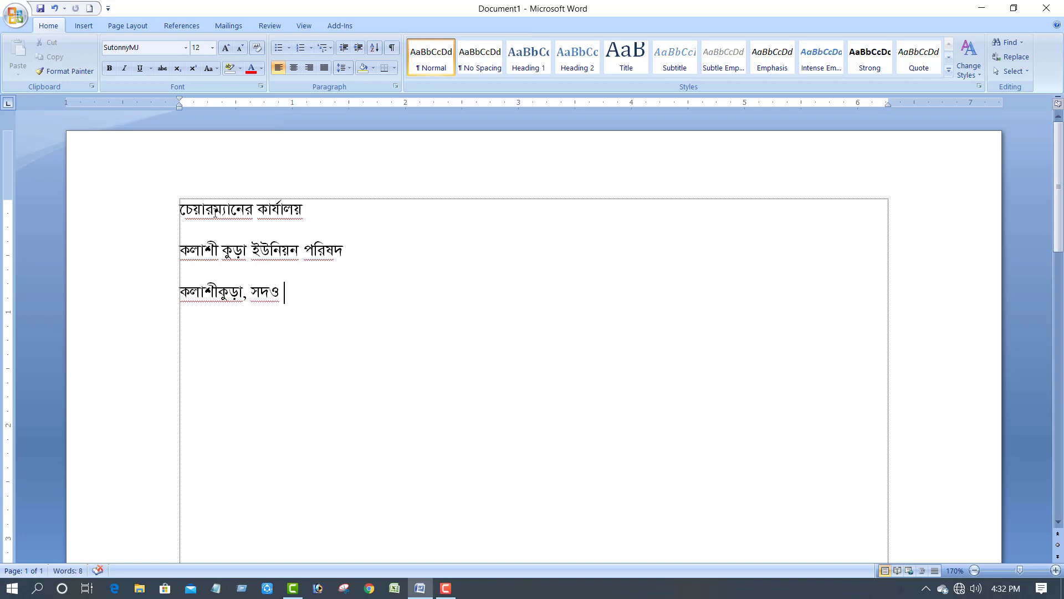
pyautogui.press('BackSpace')
pyautogui.write('র দিন')
pyautogui.write('াজপুর ।অ')
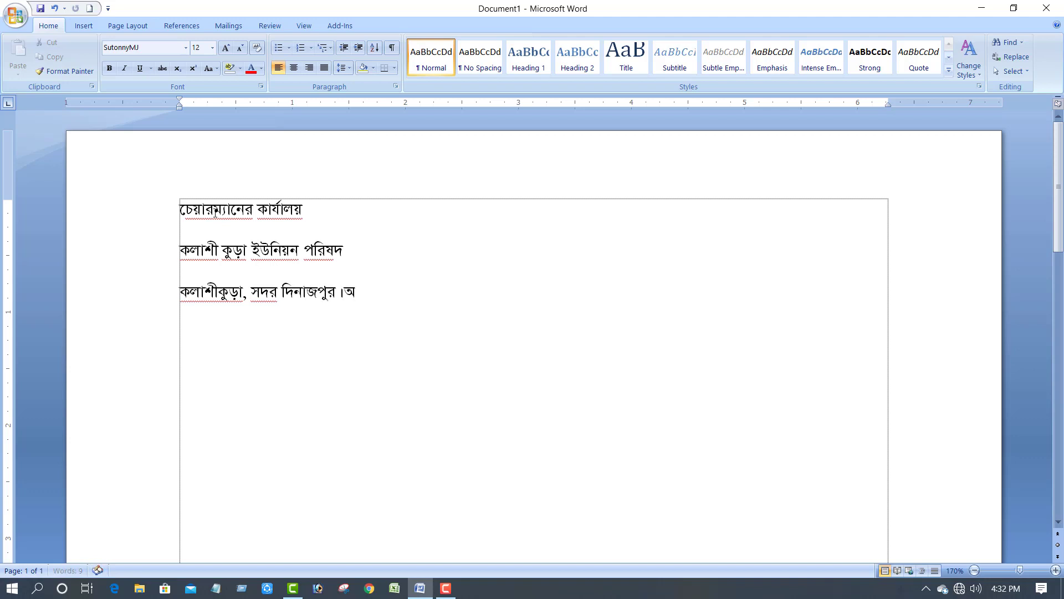
pyautogui.press('BackSpace')
# - Center all three header lines on the page
pyautogui.moveTo(183, 293); pyautogui.dragTo(250, 302)
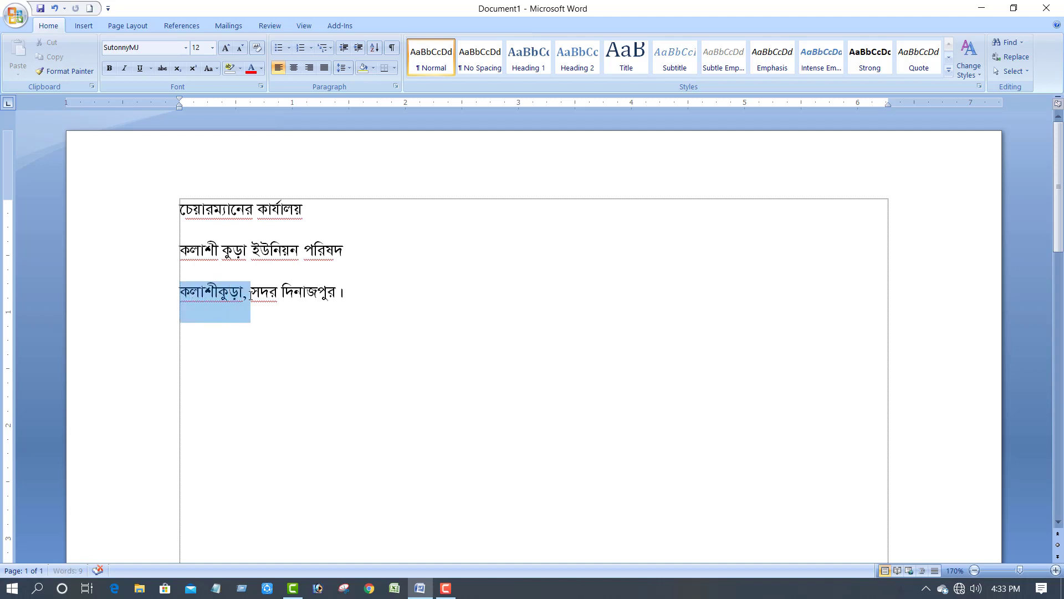
pyautogui.moveTo(364, 300); pyautogui.dragTo(230, 171)
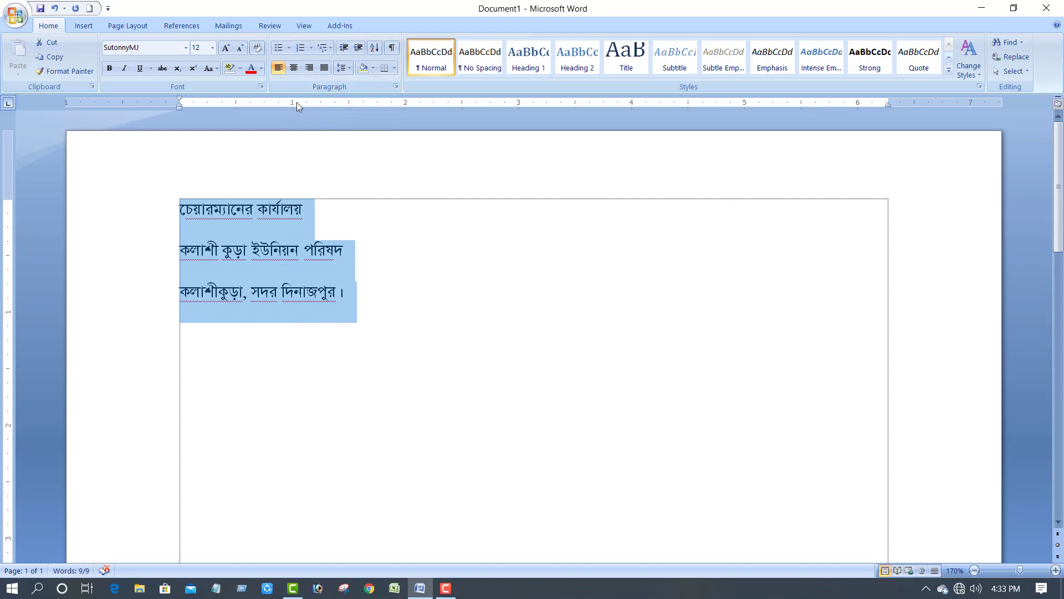
pyautogui.click(295, 69)
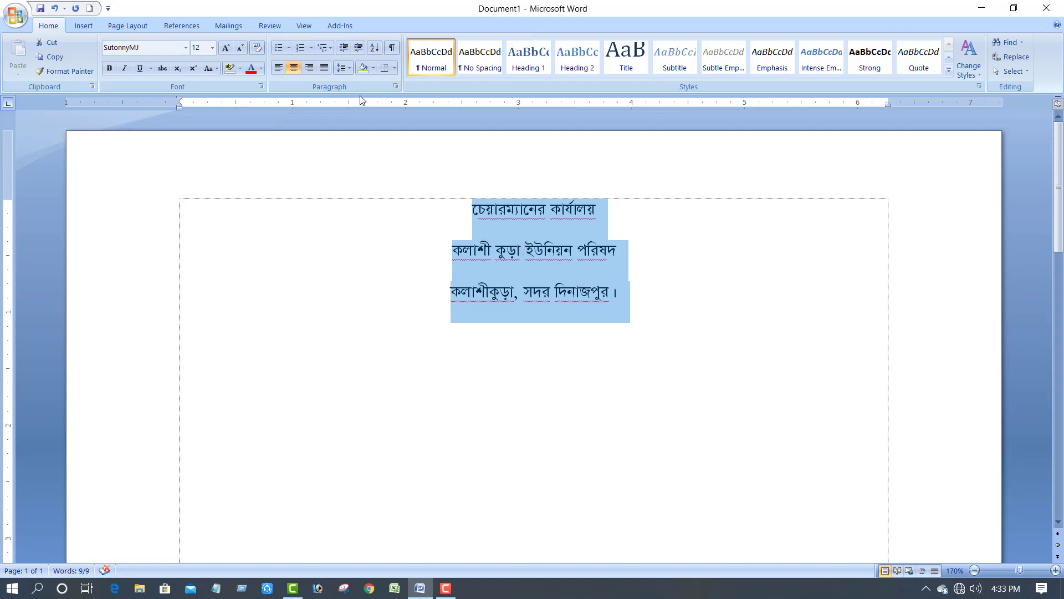
# - Remove space after paragraphs, set 1.0 line spacing, then open Print with the council line selected
pyautogui.click(351, 68)
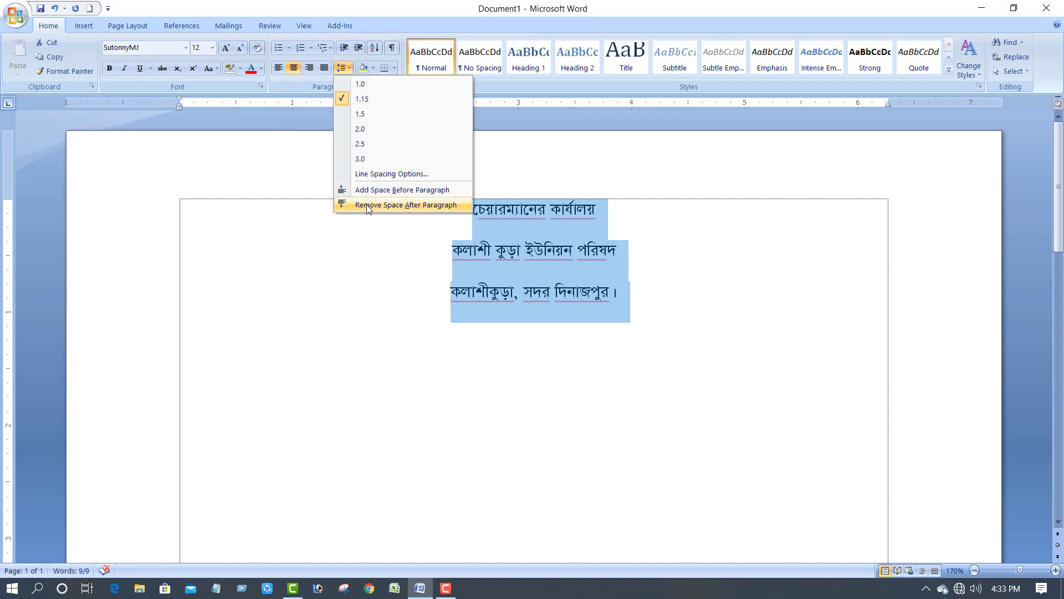
pyautogui.click(367, 204)
pyautogui.click(343, 68)
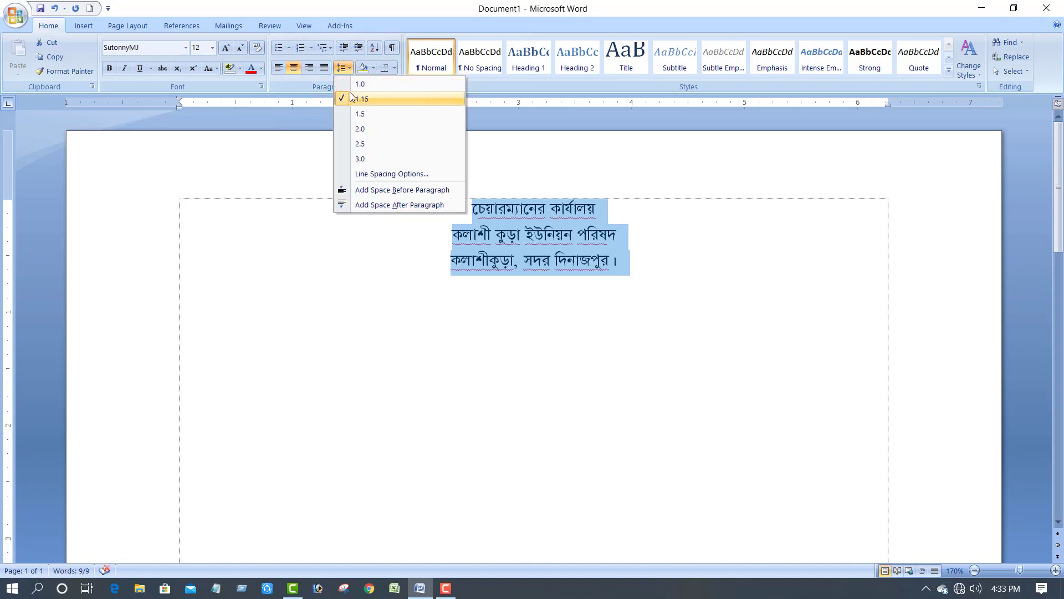
pyautogui.click(359, 84)
pyautogui.moveTo(616, 231); pyautogui.dragTo(426, 229)
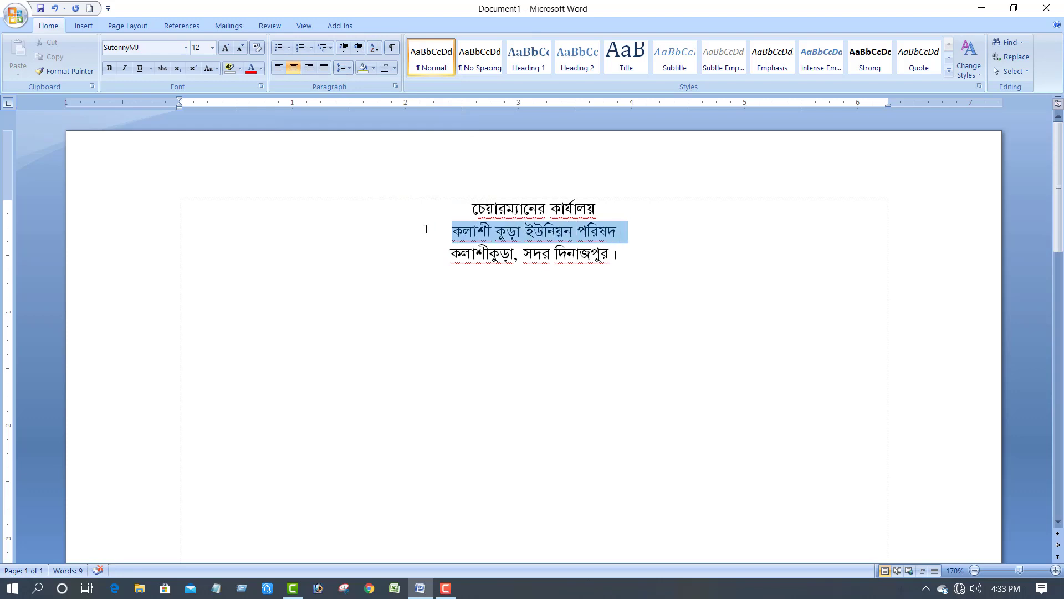
pyautogui.hotkey('ctrl', 'p')
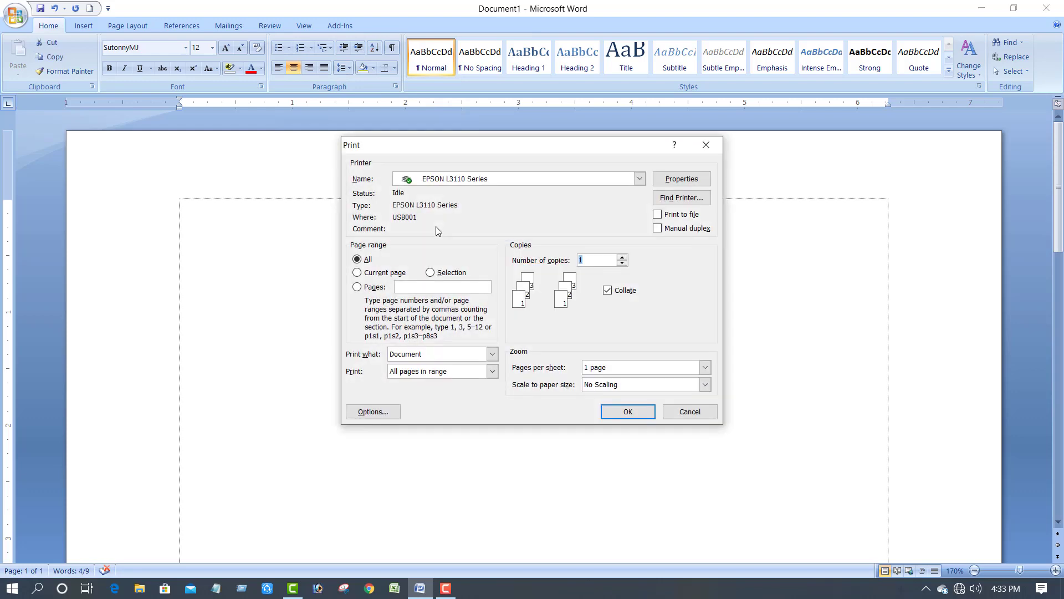
# - Cancel the EPSON L3110 Print dialog without printing
pyautogui.click(688, 412)
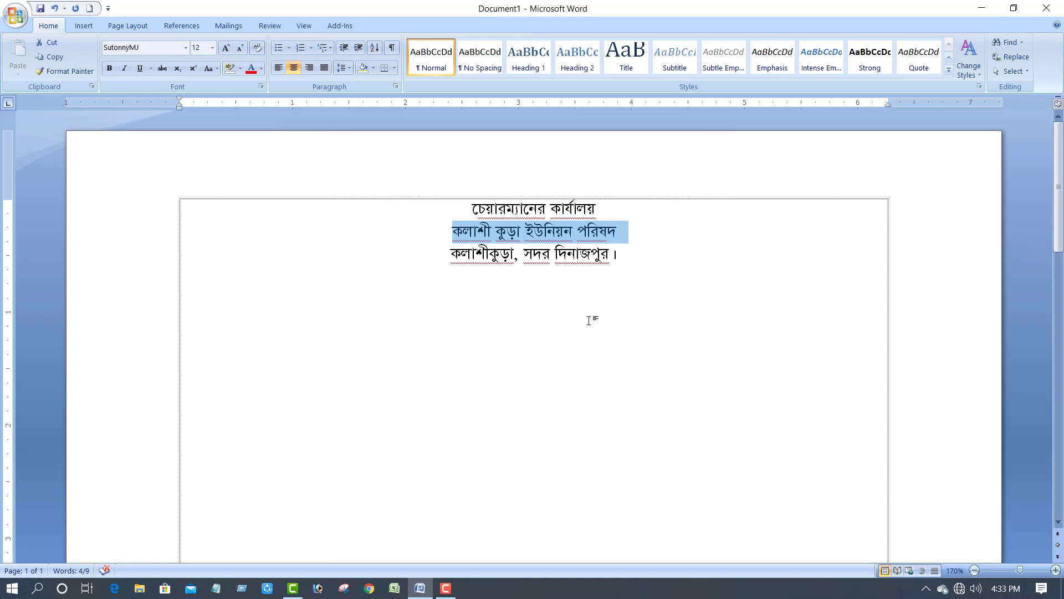
# - Grow the council name line to 48 pt, shrink it one step, then select the address line
pyautogui.click(225, 49)
pyautogui.click(225, 48)
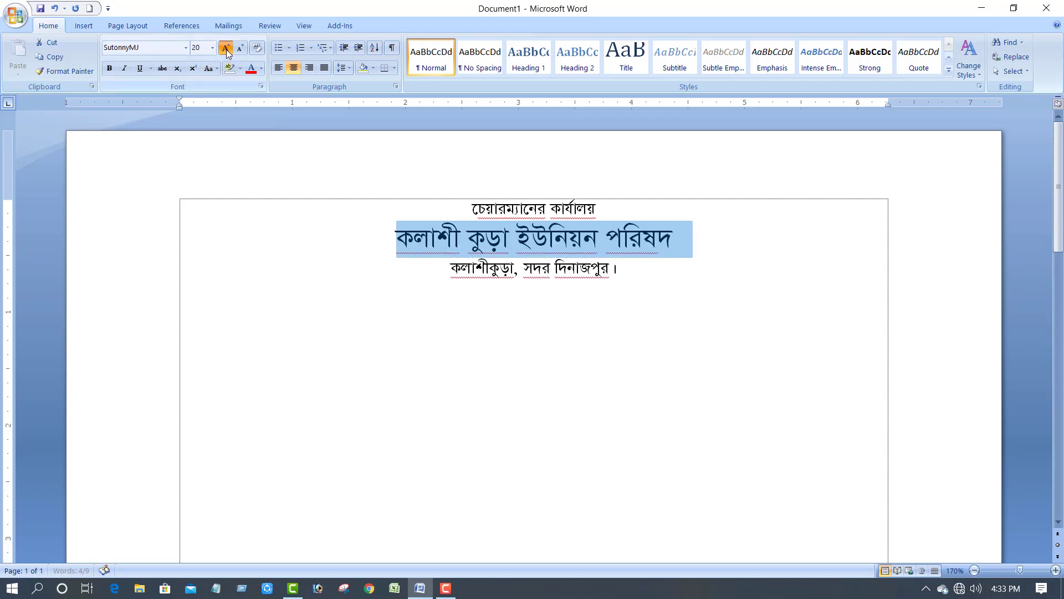
pyautogui.click(226, 48)
pyautogui.click(226, 49)
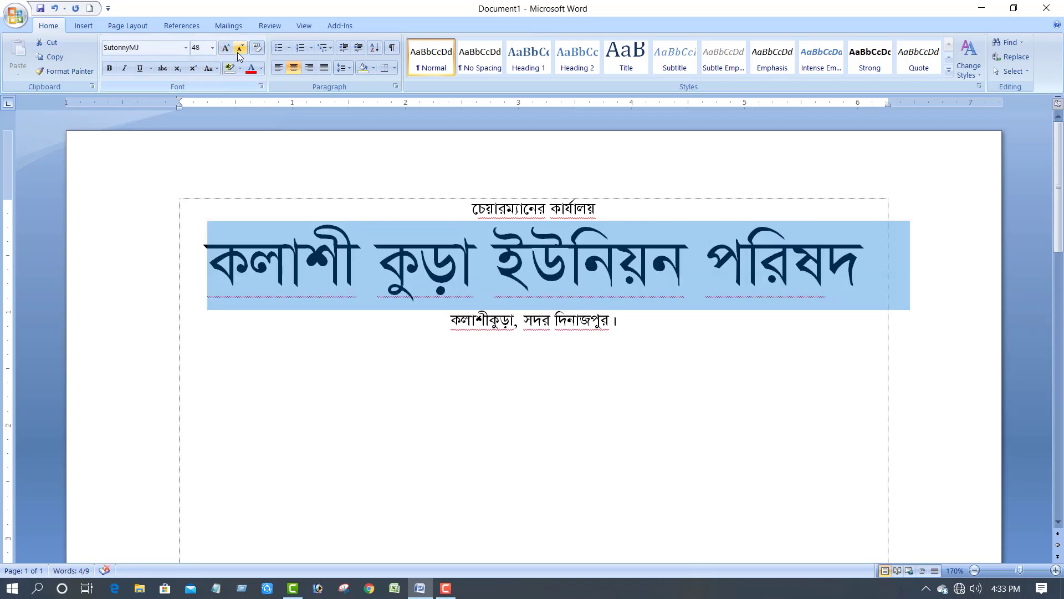
pyautogui.click(240, 48)
pyautogui.moveTo(618, 300); pyautogui.dragTo(450, 300)
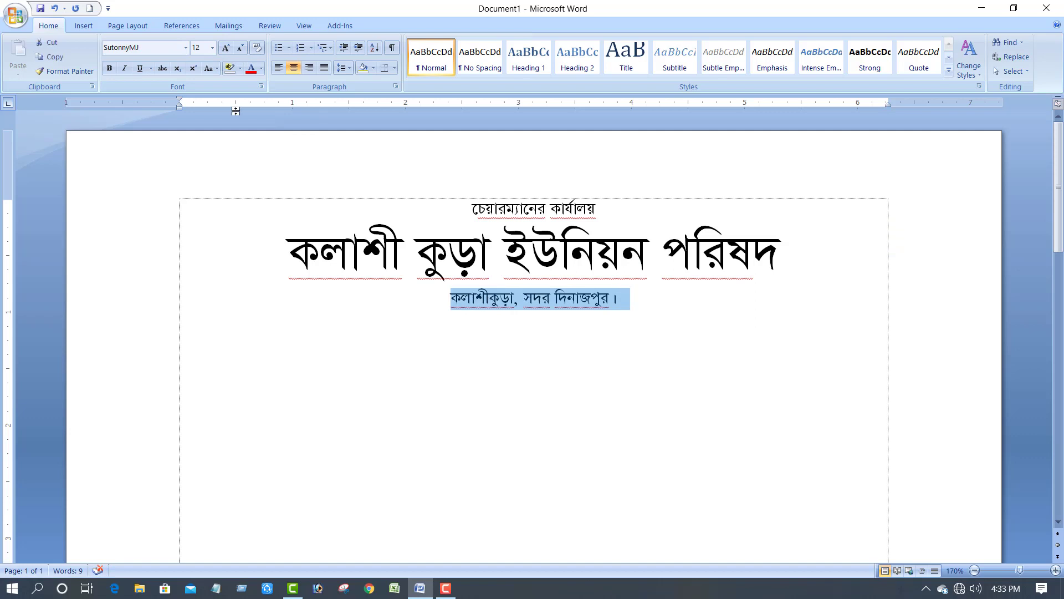
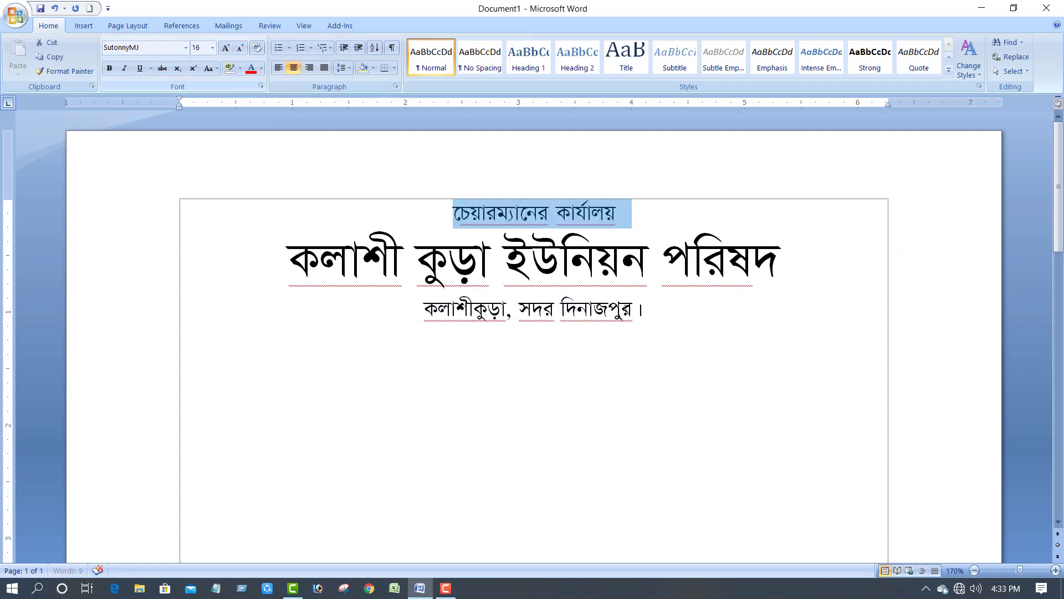
# - Apply a blue font colour to all three Bengali heading lines of the letterhead
pyautogui.click(700, 311)
pyautogui.moveTo(700, 312); pyautogui.dragTo(355, 213)
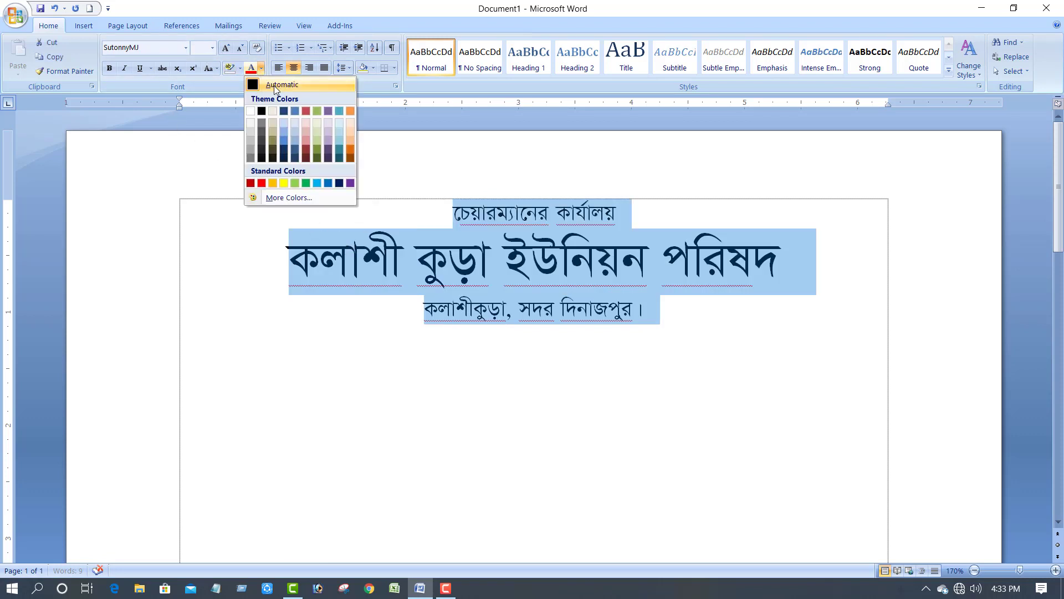
pyautogui.click(295, 143)
pyautogui.click(652, 307)
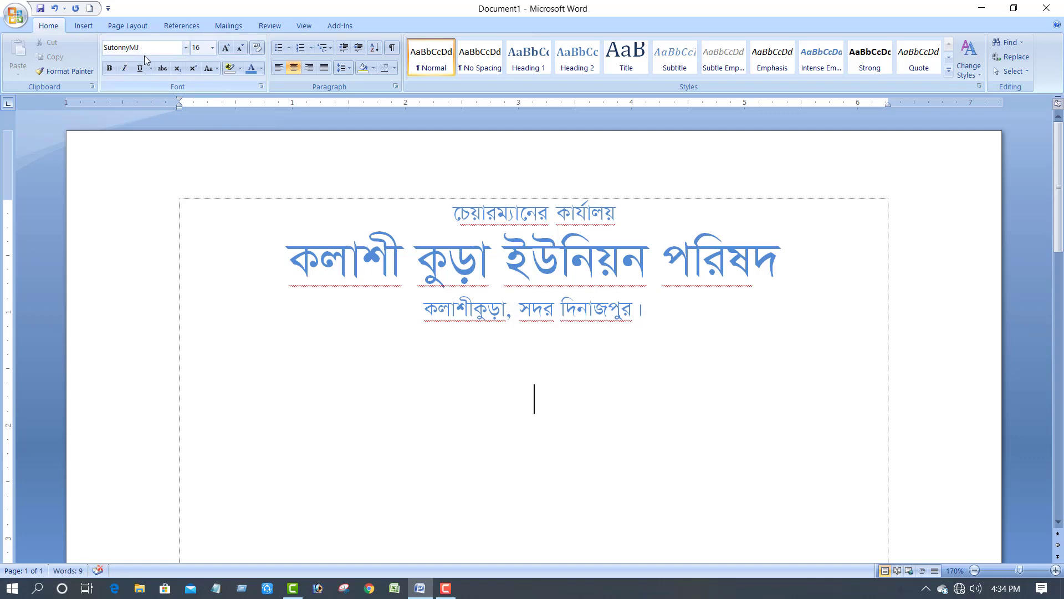
# - Draw a straight horizontal line across the full page width under the address line
pyautogui.click(88, 28)
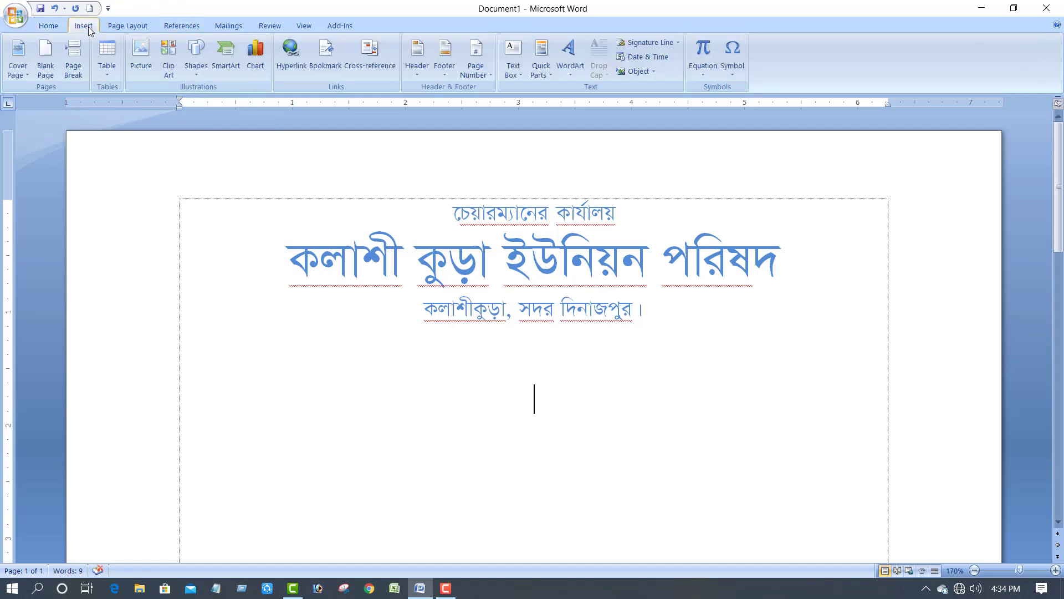
pyautogui.click(196, 74)
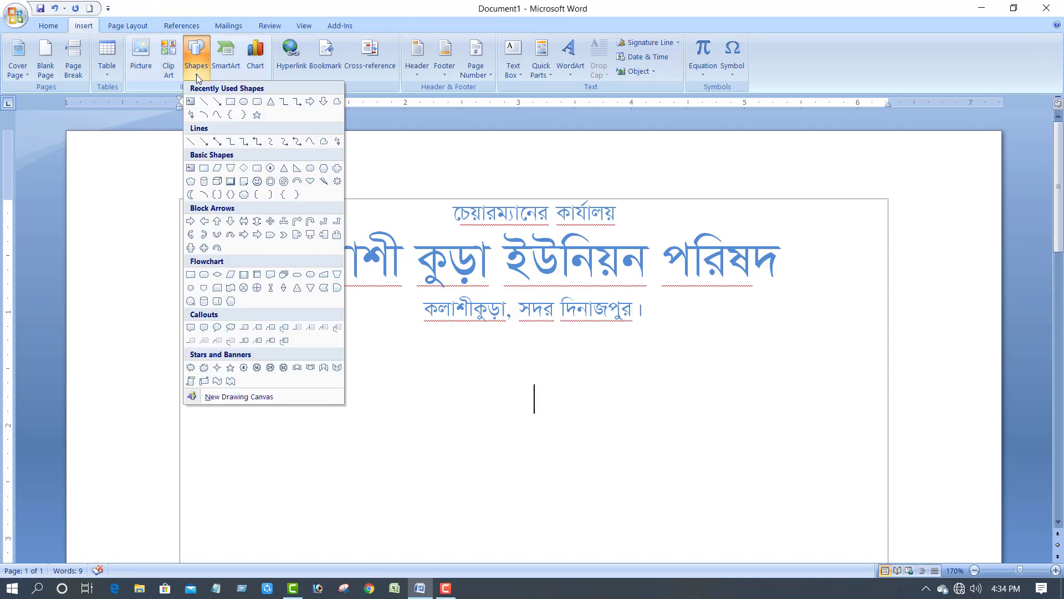
pyautogui.click(204, 102)
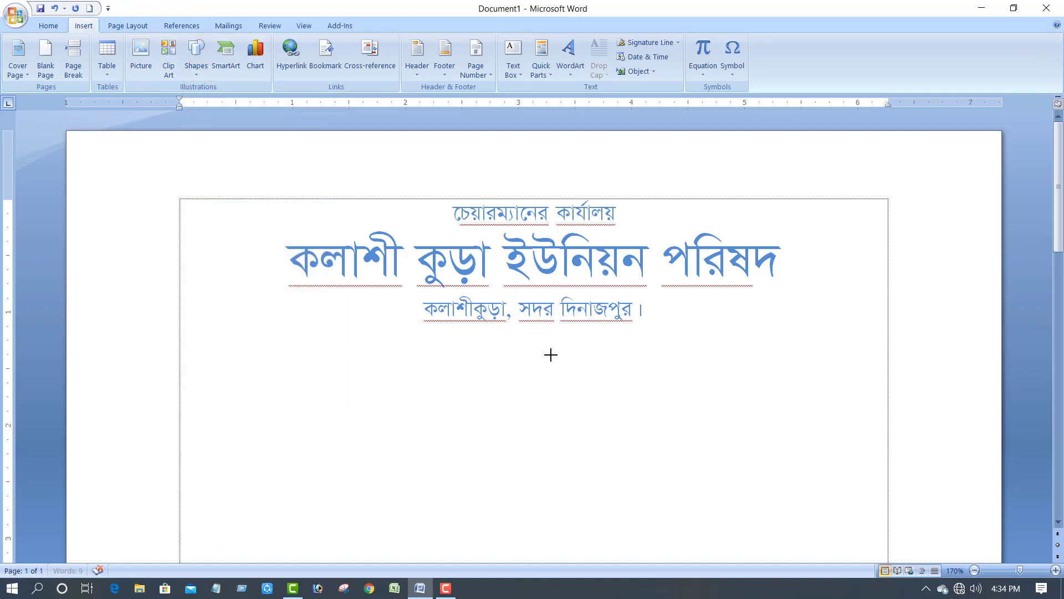
pyautogui.moveTo(550, 355); pyautogui.dragTo(864, 333)
pyautogui.moveTo(73, 323); pyautogui.dragTo(999, 323)
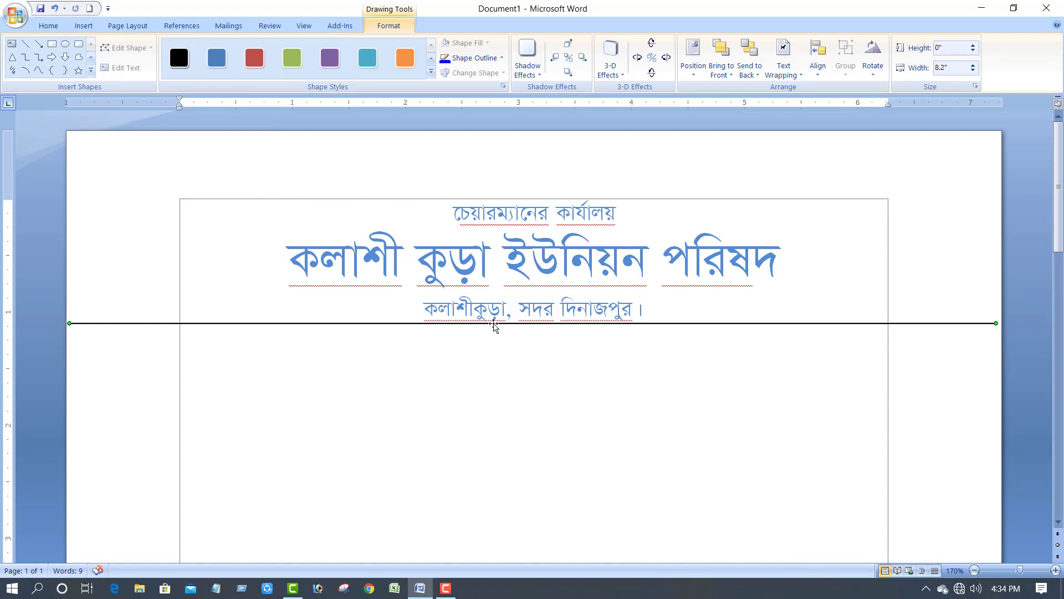
# - Colour the line dark navy and add a parallel copy just below it
pyautogui.rightClick(493, 324)
pyautogui.moveTo(526, 455)
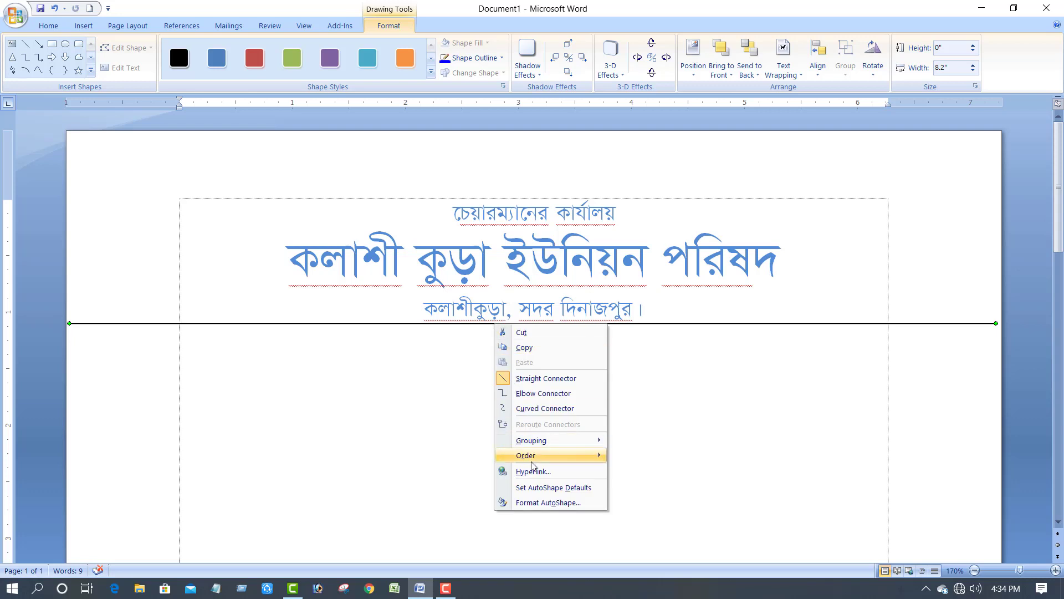
pyautogui.click(538, 502)
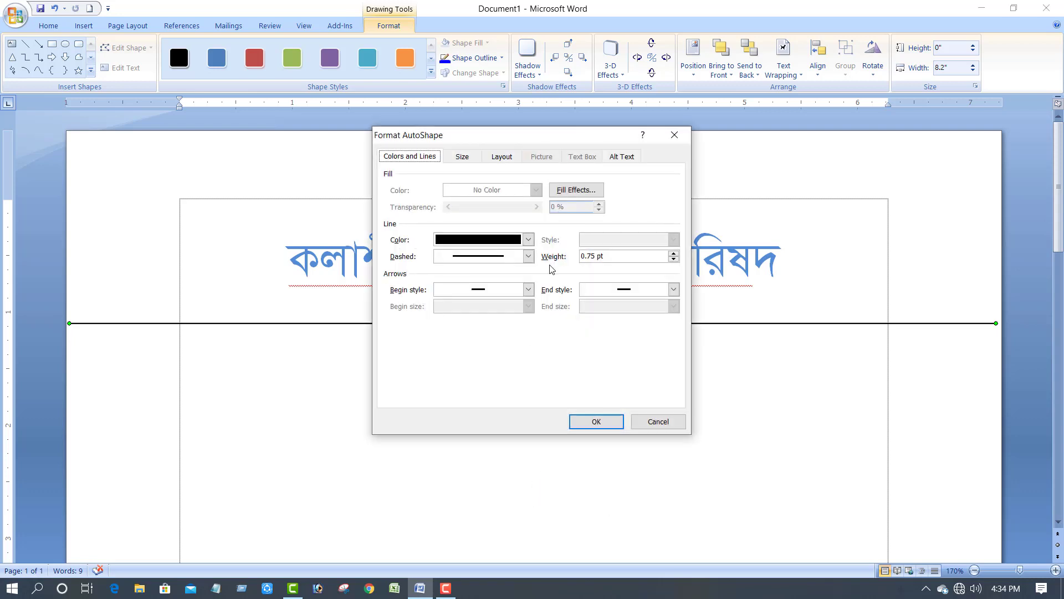
pyautogui.click(529, 239)
pyautogui.click(473, 266)
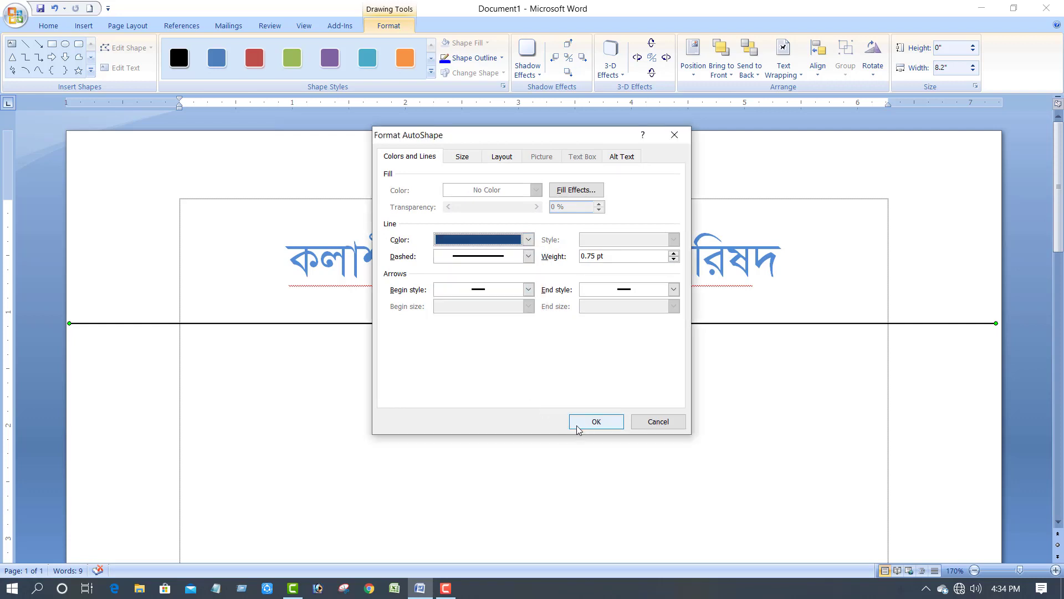
pyautogui.click(577, 422)
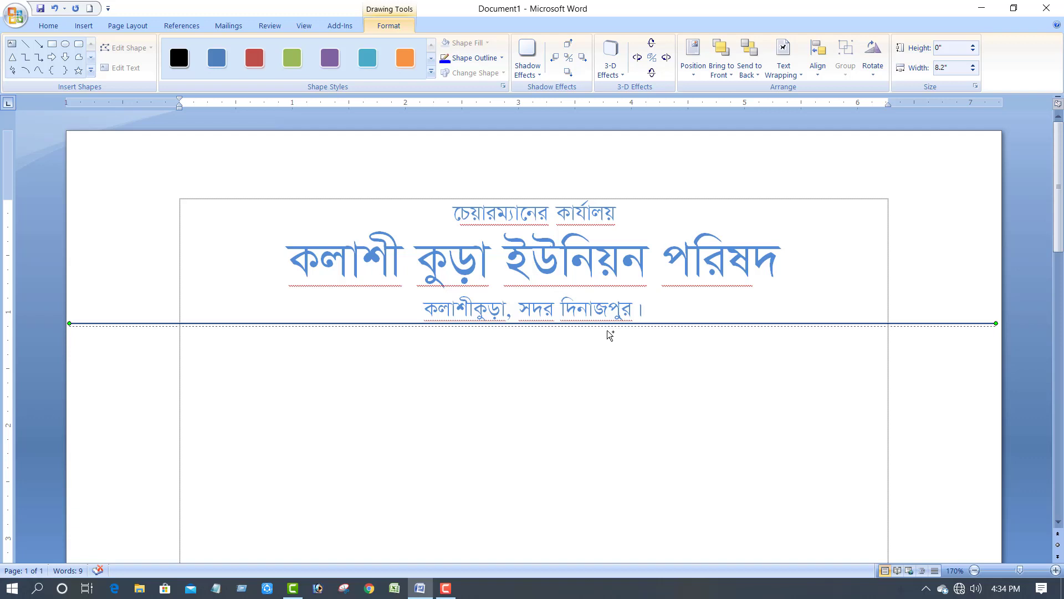
pyautogui.moveTo(608, 328); pyautogui.dragTo(608, 331)
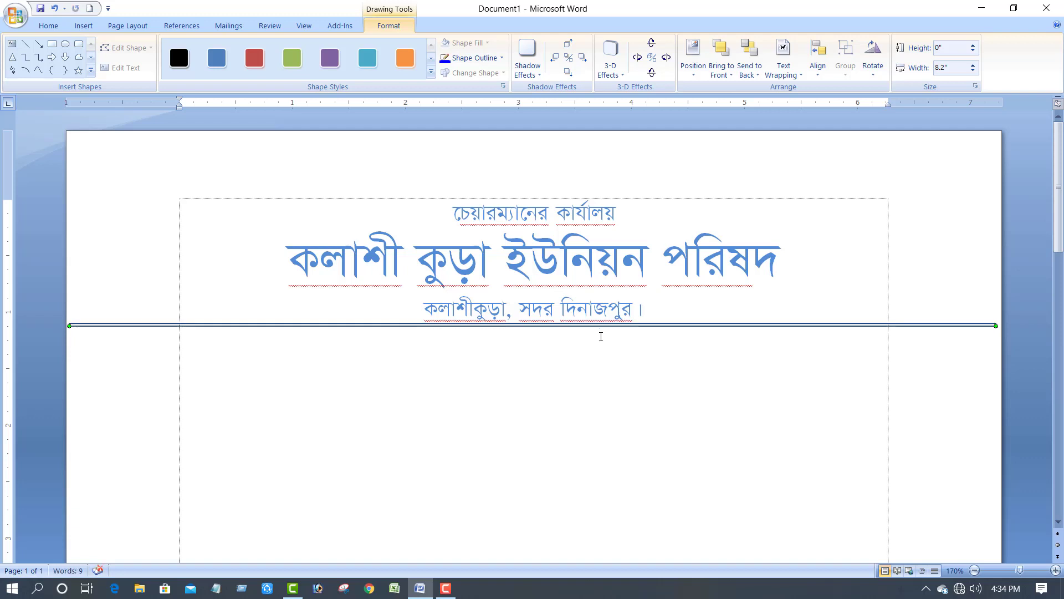
pyautogui.click(536, 367)
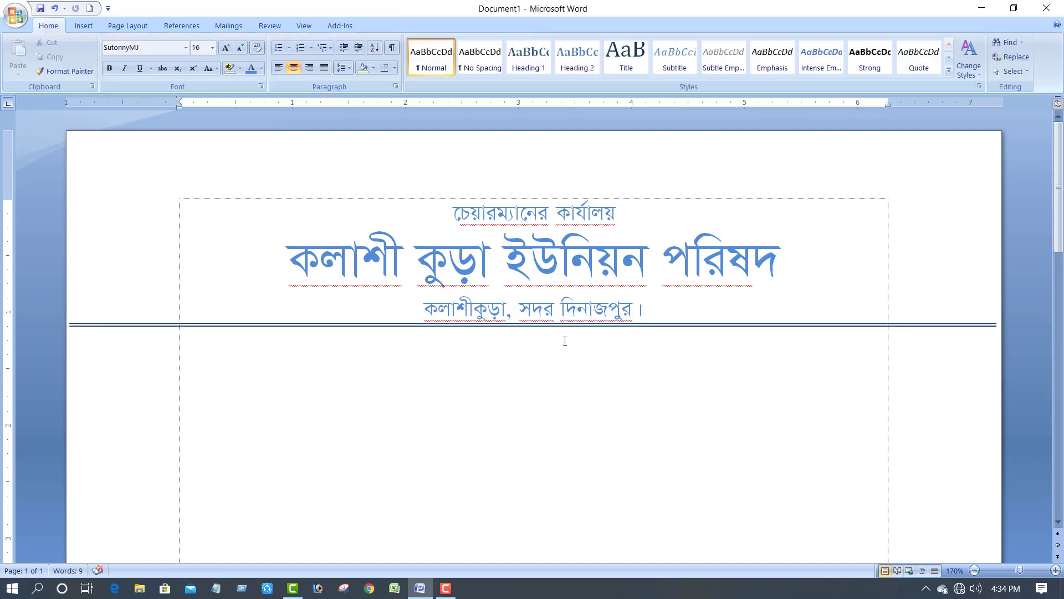
# - Type the title 'প্রত্যয়ণপত্র' on a new line below the rule
pyautogui.press('Return')
pyautogui.write('পত')
pyautogui.write('া')
pyautogui.press('BackSpace')
pyautogui.press('BackSpace')
pyautogui.write('্')
pyautogui.press('BackSpace')
pyautogui.press('BackSpace')
pyautogui.write('প্রত্যয়')
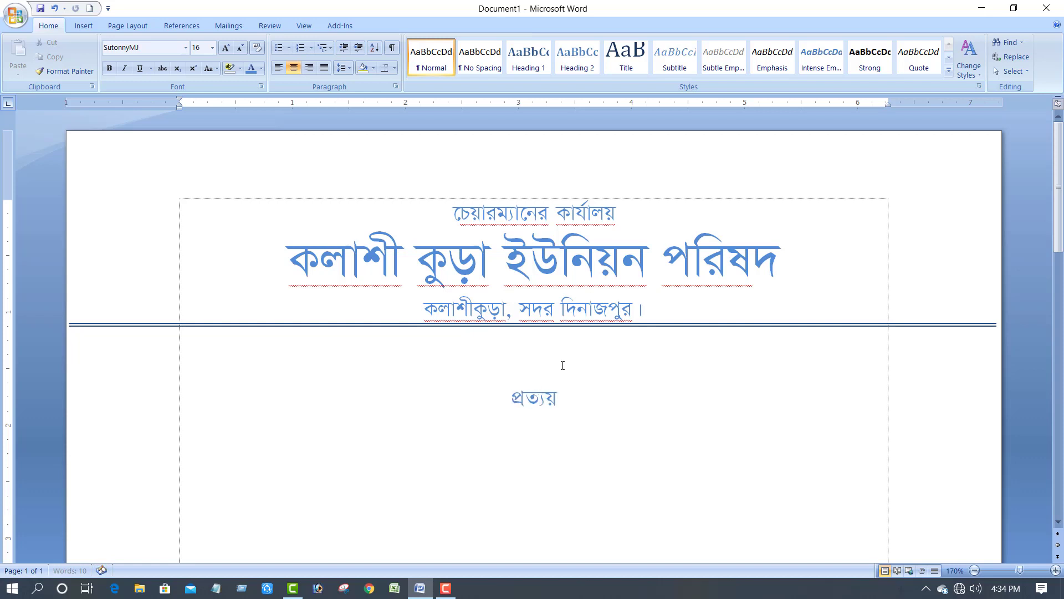
pyautogui.write('ণপত')
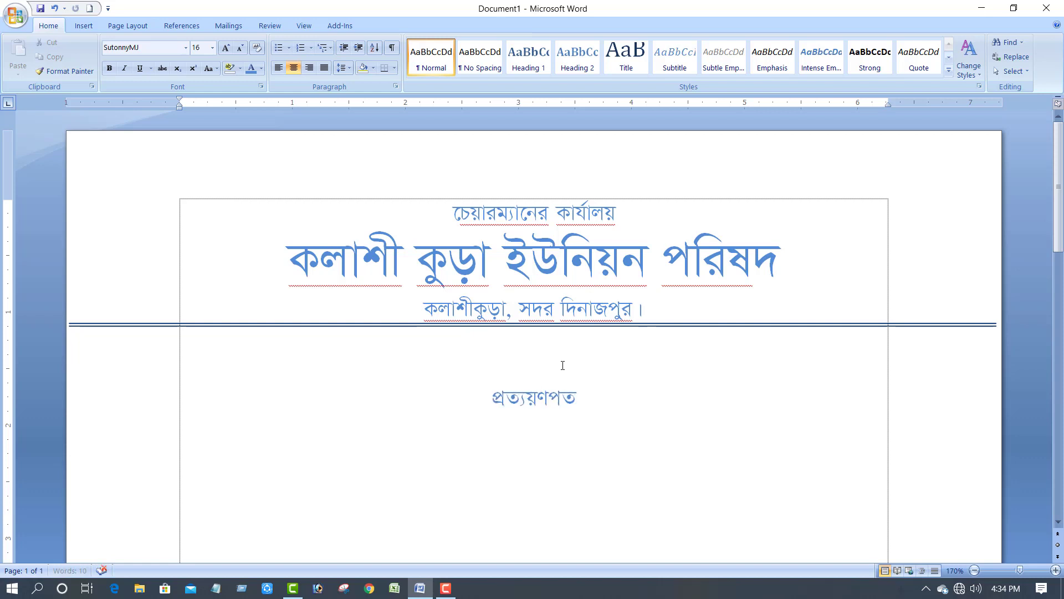
pyautogui.write('্র')
# - Enlarge the title to 18 pt, make it bold, and push it down two lines
pyautogui.moveTo(594, 408); pyautogui.dragTo(473, 402)
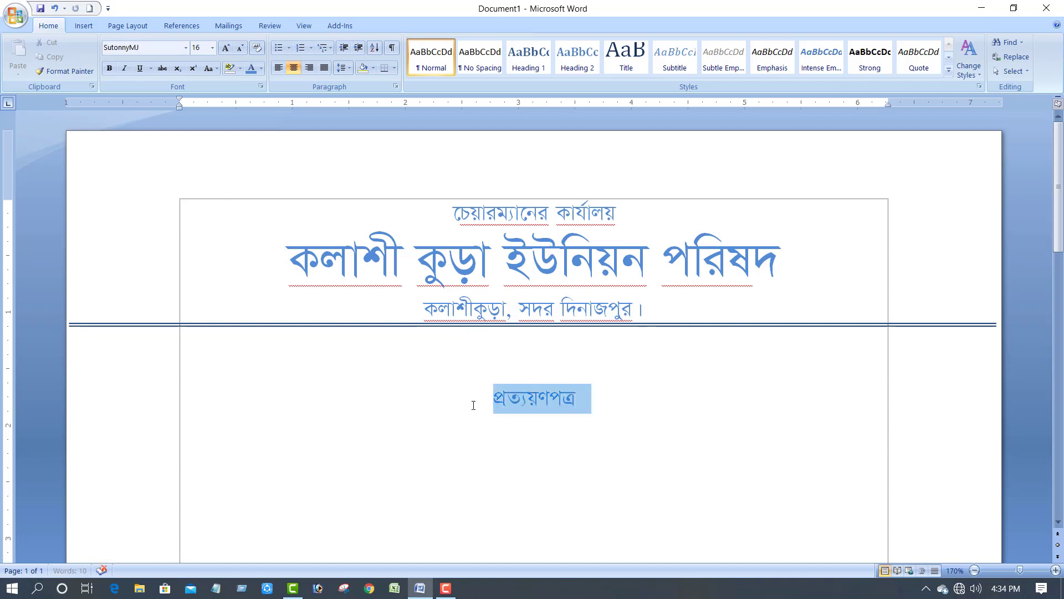
pyautogui.click(225, 47)
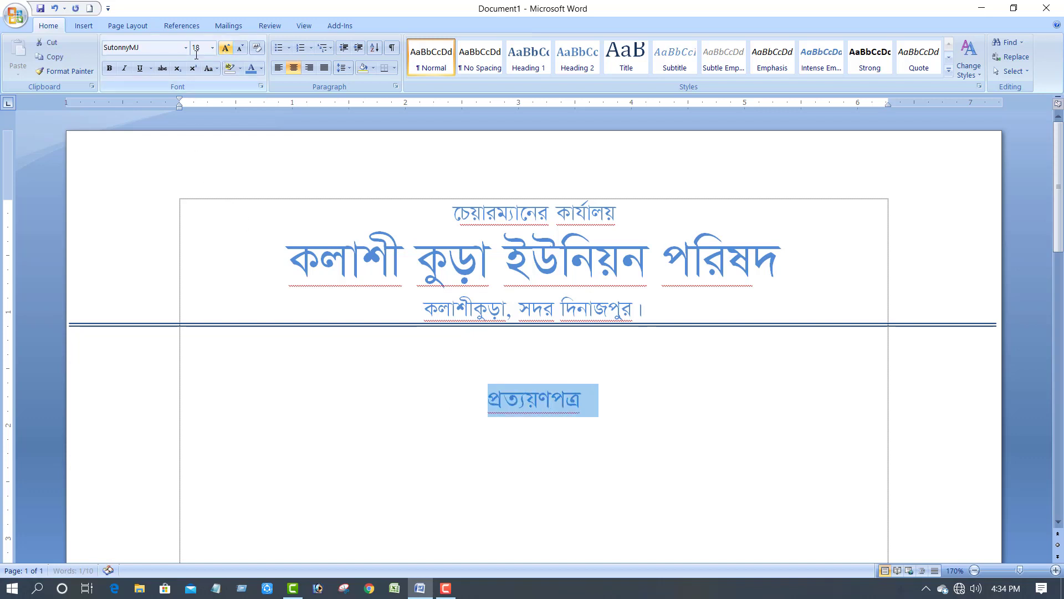
pyautogui.click(111, 71)
pyautogui.click(543, 492)
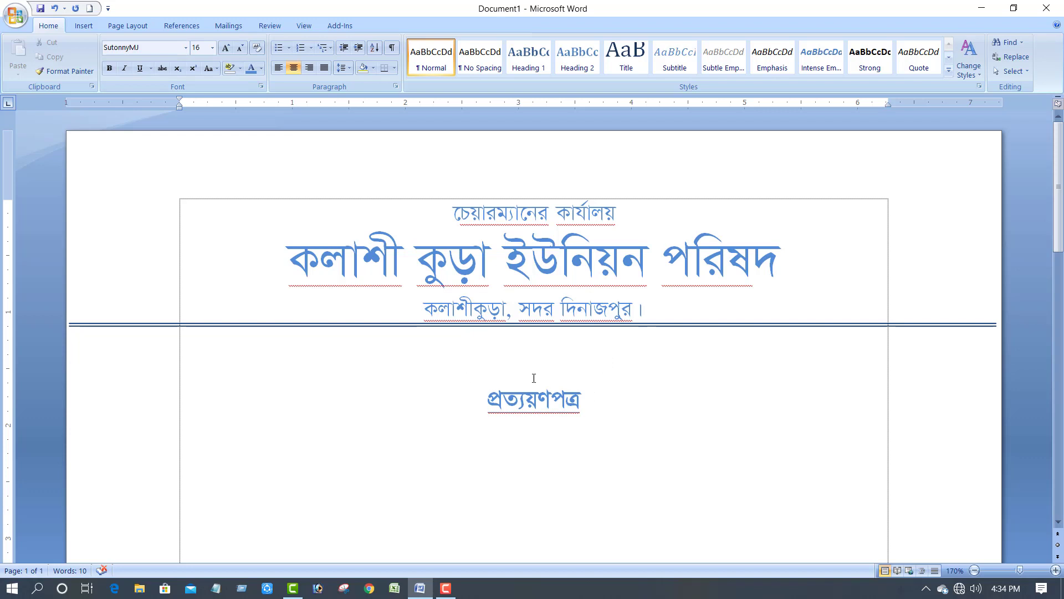
pyautogui.click(482, 401)
pyautogui.press('Return')
pyautogui.press('Return')
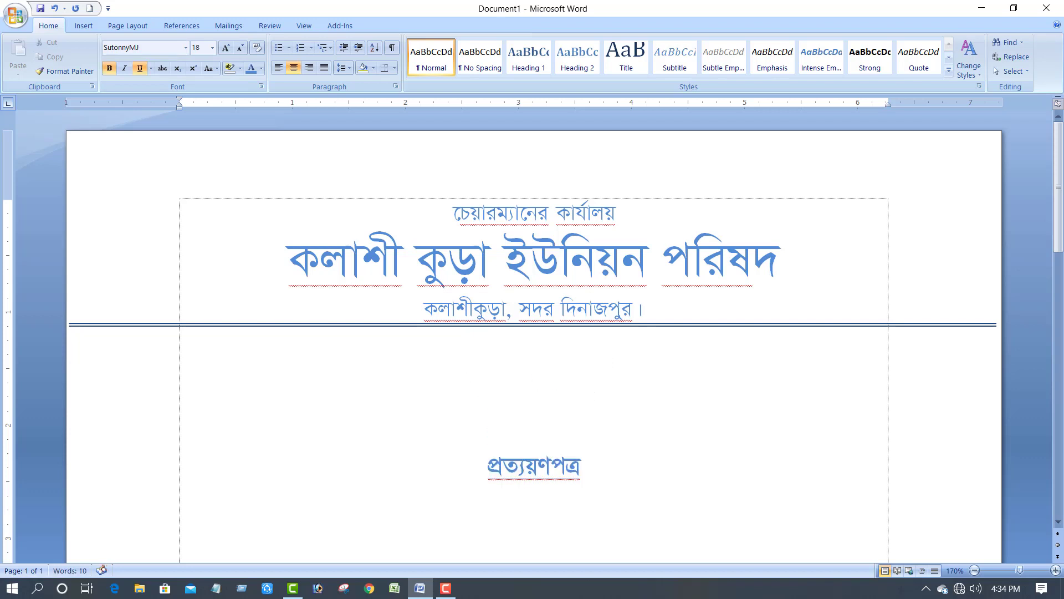
# - Draw a rounded rectangle above the title below the double rule
pyautogui.click(84, 26)
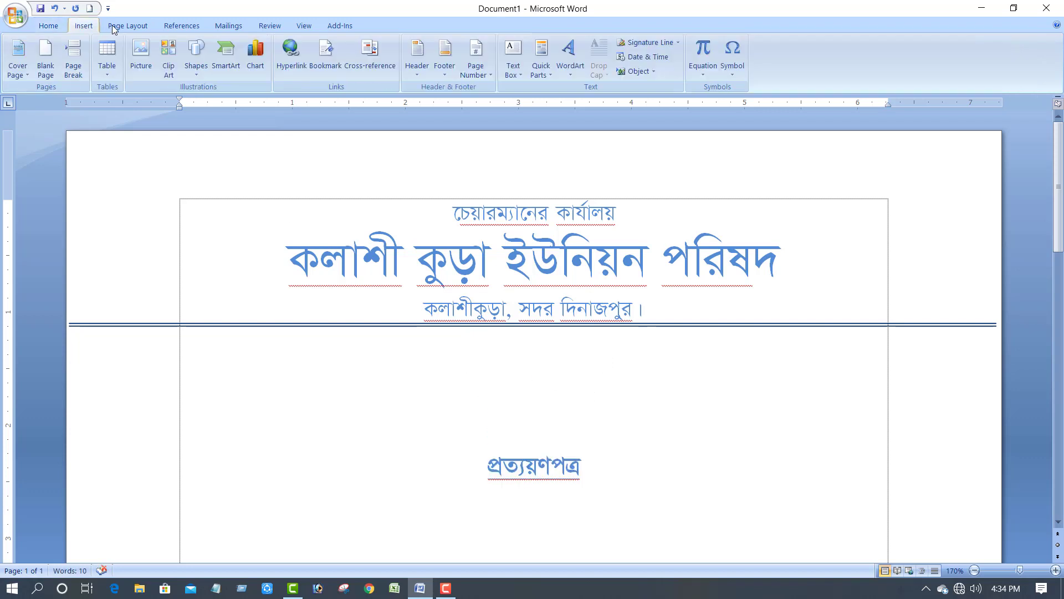
pyautogui.click(128, 27)
pyautogui.click(83, 26)
pyautogui.click(197, 55)
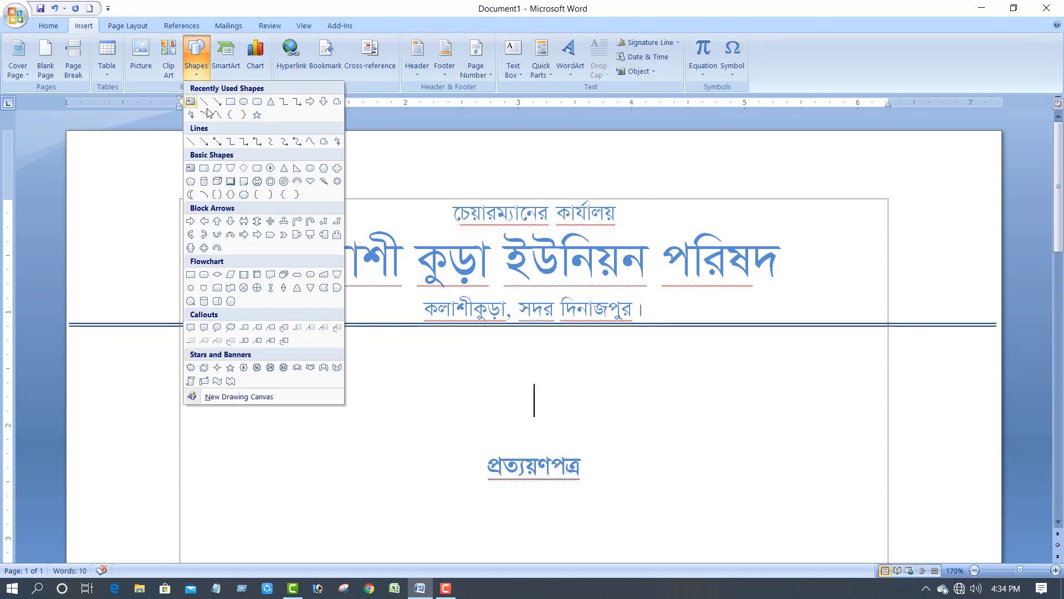
pyautogui.click(255, 103)
pyautogui.moveTo(424, 374); pyautogui.dragTo(648, 416)
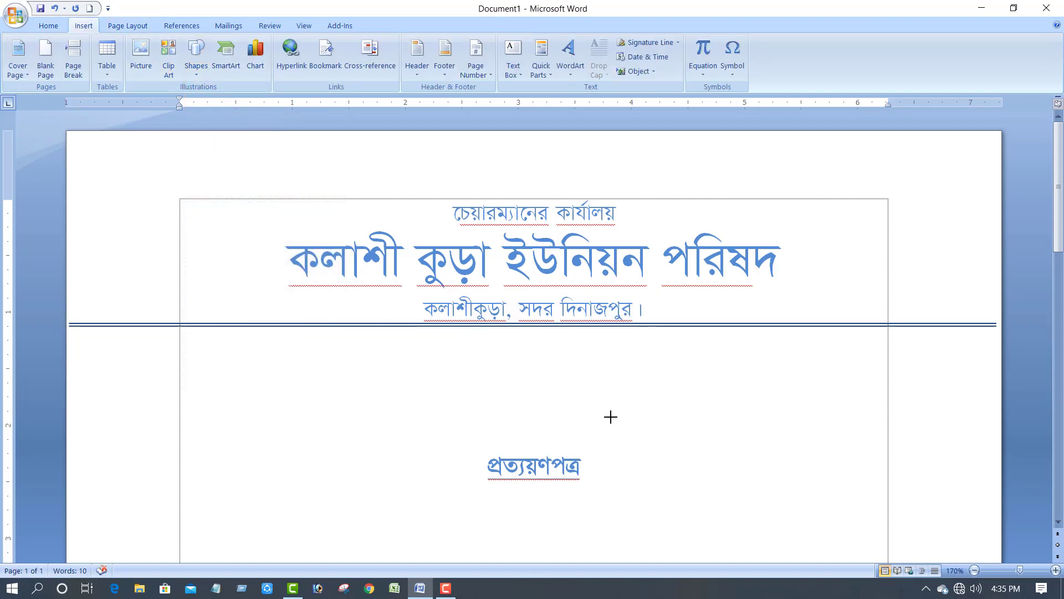
# - Move the title 'প্রত্যয়ণপত্র' into the rounded box and return to the empty line beneath it
pyautogui.moveTo(492, 465); pyautogui.dragTo(601, 467)
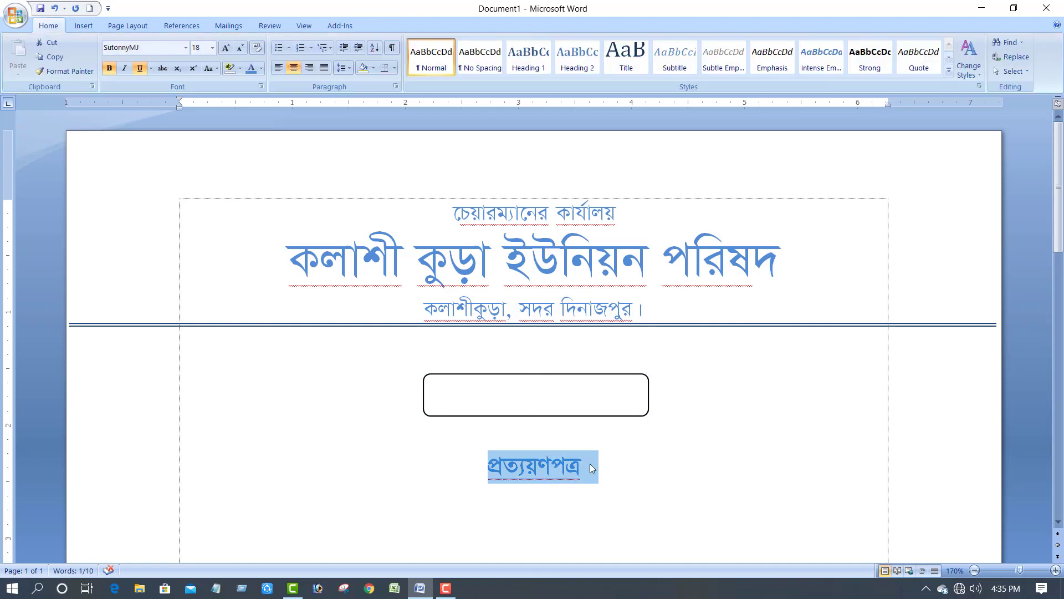
pyautogui.hotkey('ctrl', 'c')
pyautogui.press('Delete')
pyautogui.click(512, 396)
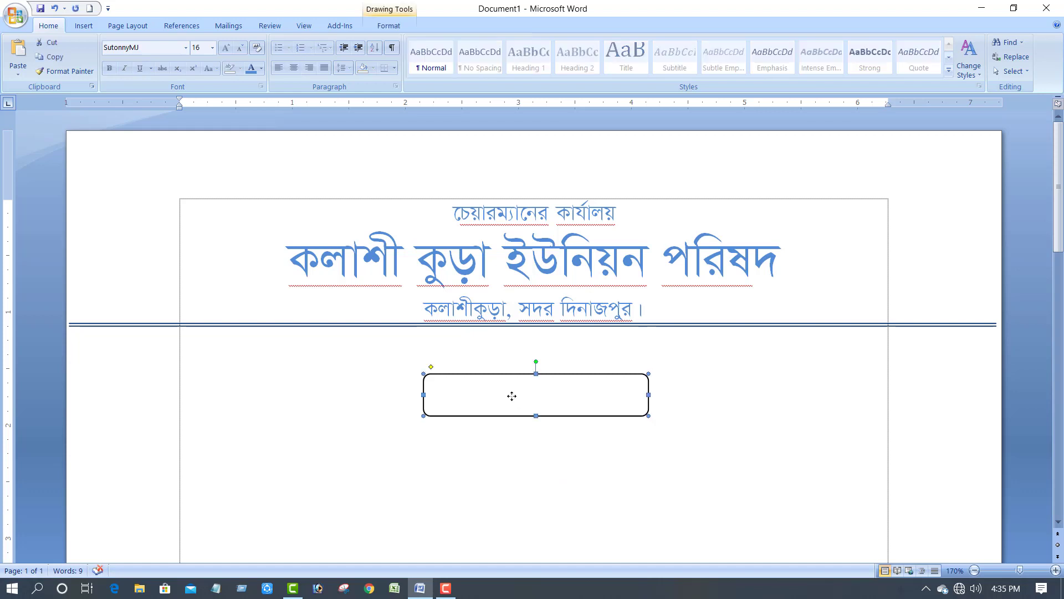
pyautogui.rightClick(512, 396)
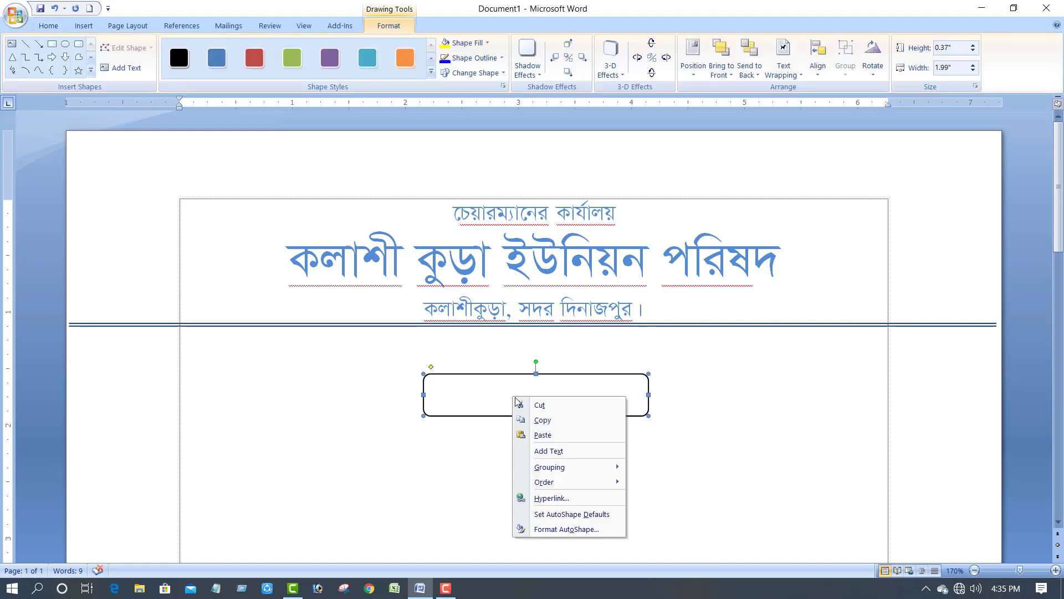
pyautogui.click(554, 452)
pyautogui.hotkey('ctrl', 'v')
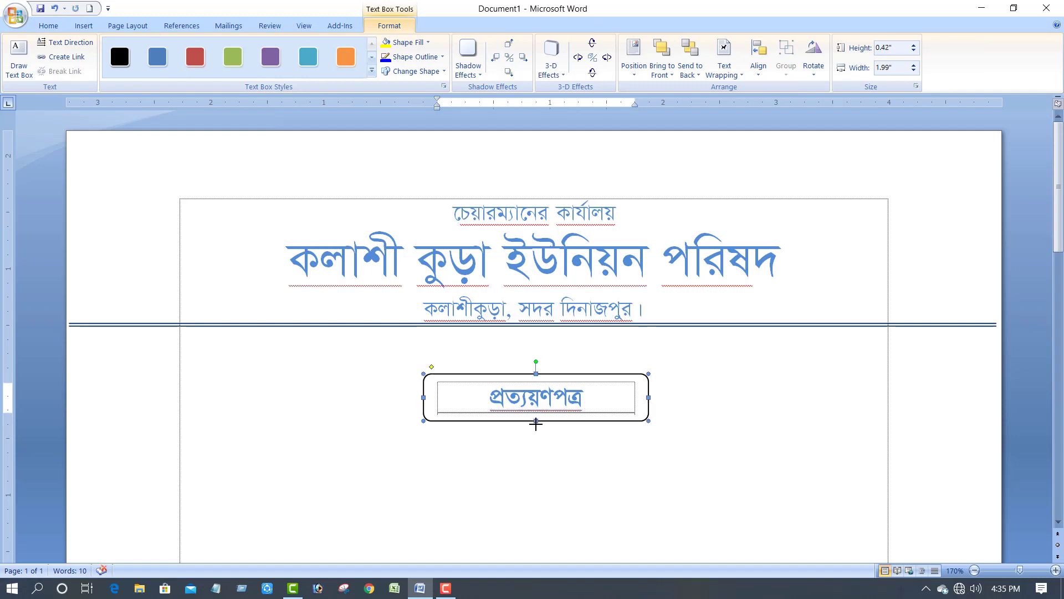
pyautogui.click(518, 454)
pyautogui.doubleClick(585, 396)
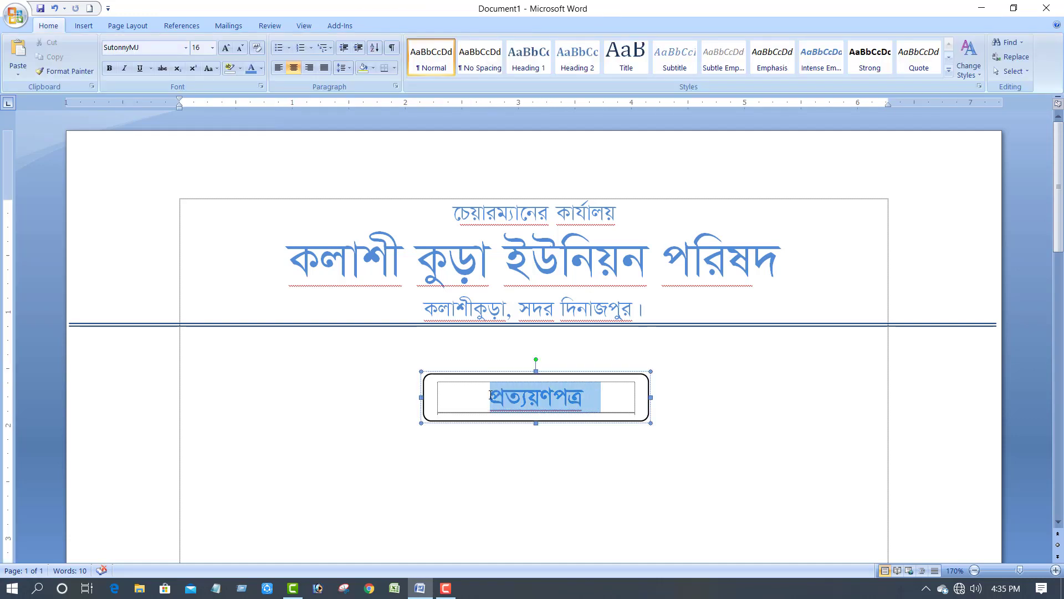
pyautogui.click(477, 459)
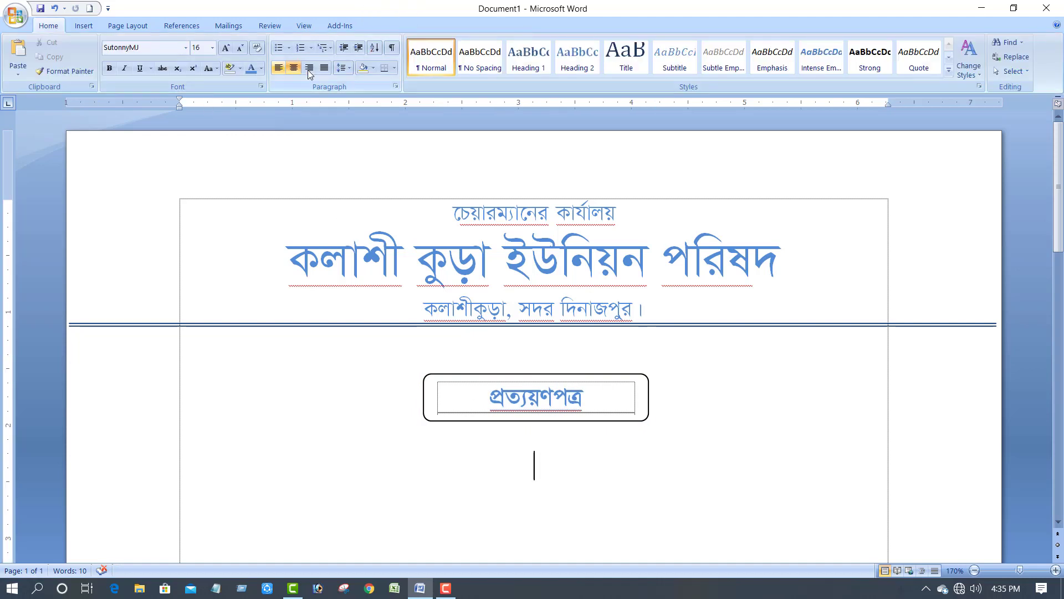
# - Justify the body and type 'এই মর্মে প্রত্যয়ণ করাইতেছে যে, মোঃ ...' with dotted blanks after মোঃ and পিতাঃ
pyautogui.click(324, 70)
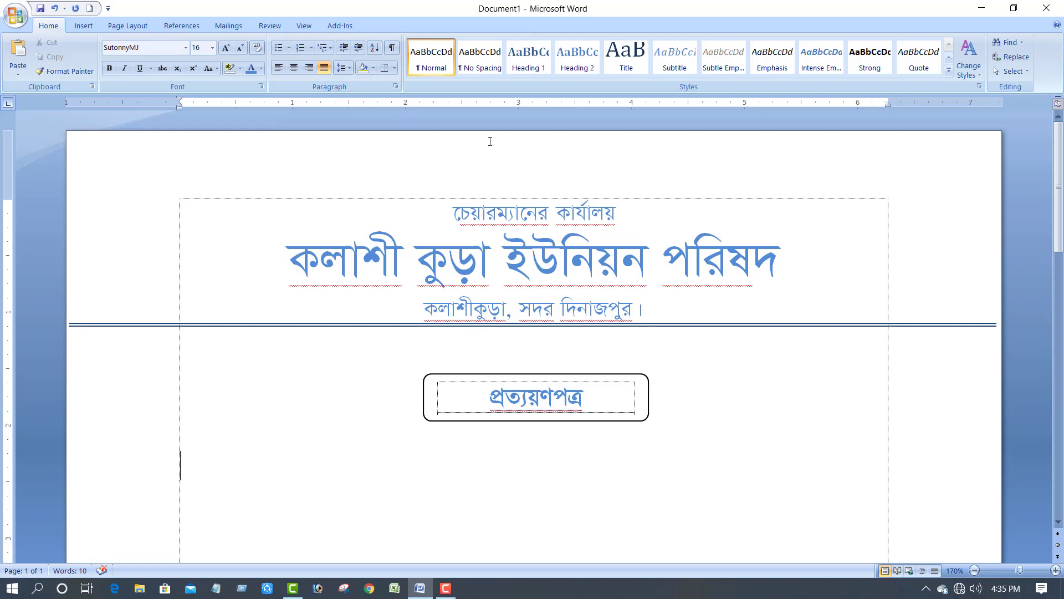
pyautogui.write('এই মস্মে')
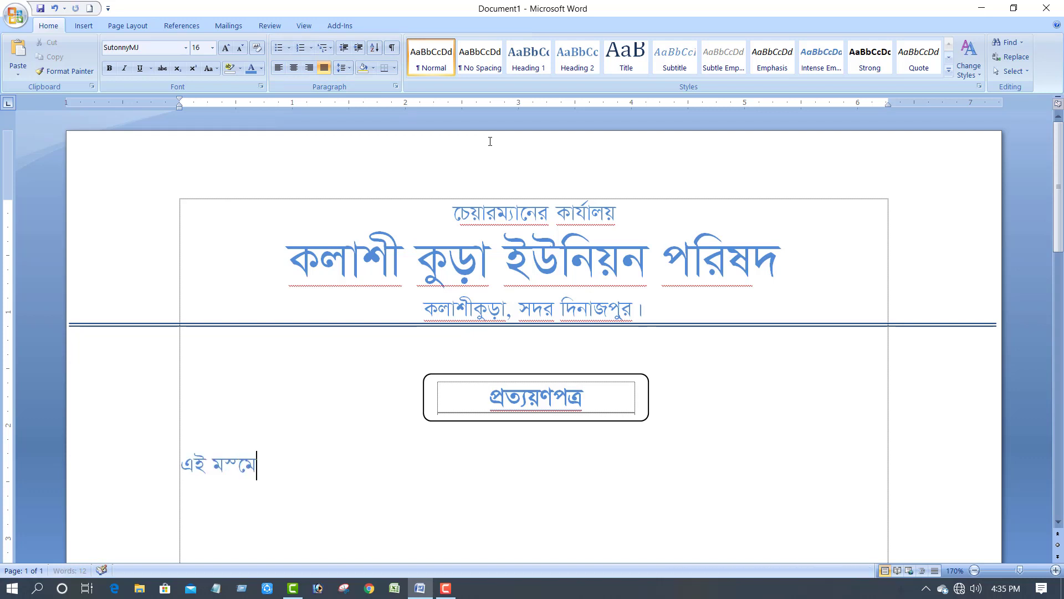
pyautogui.press('BackSpace')
pyautogui.write('র্মে ')
pyautogui.write('্রত্য')
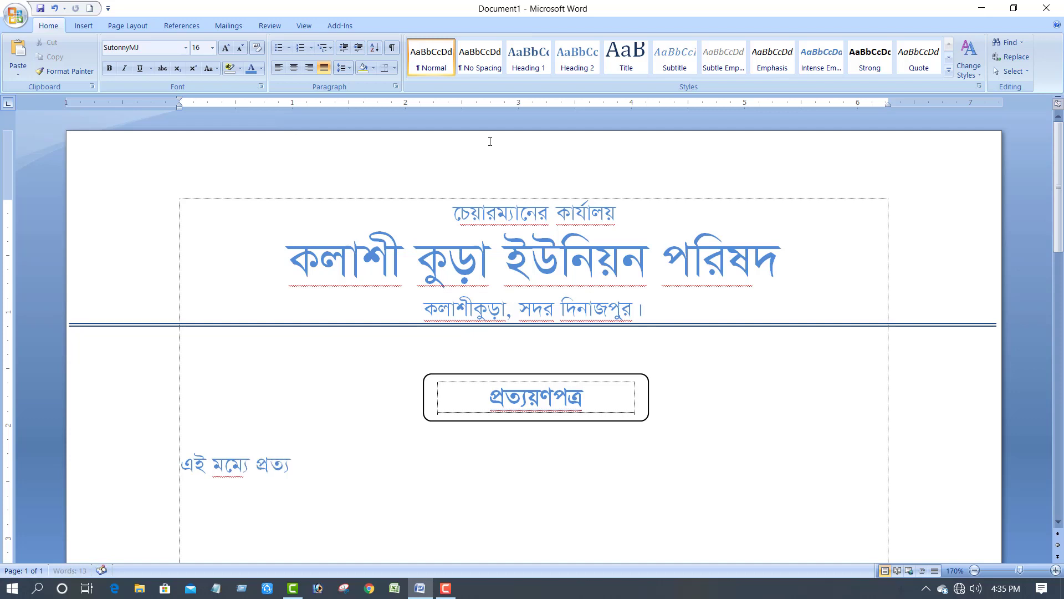
pyautogui.write('য়ণ ক')
pyautogui.write('রা')
pyautogui.write('ইতেে')
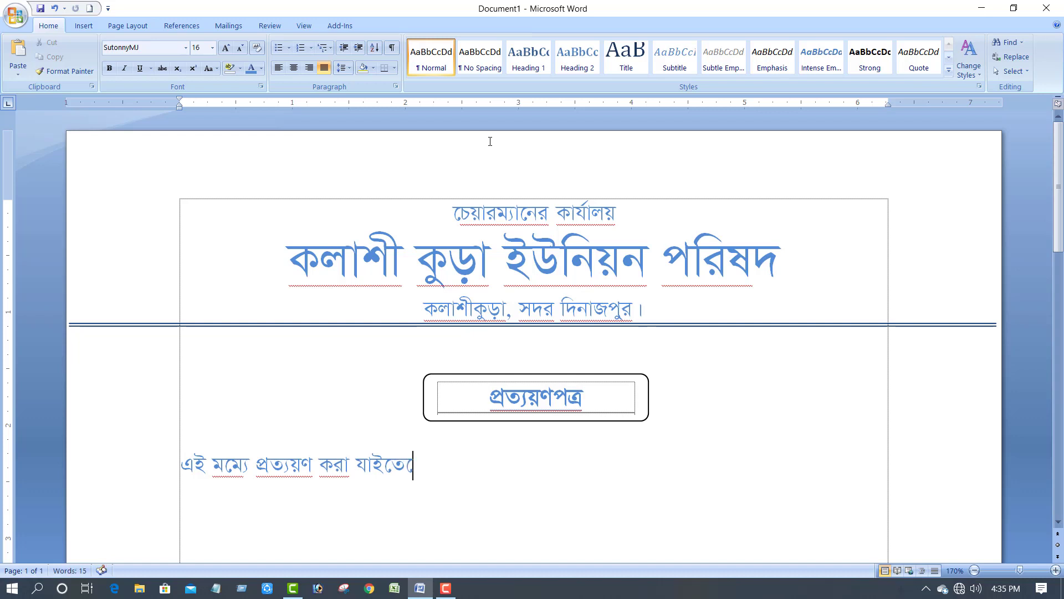
pyautogui.press('BackSpace')
pyautogui.write('ছে যে, ')
pyautogui.write('মোঃ')
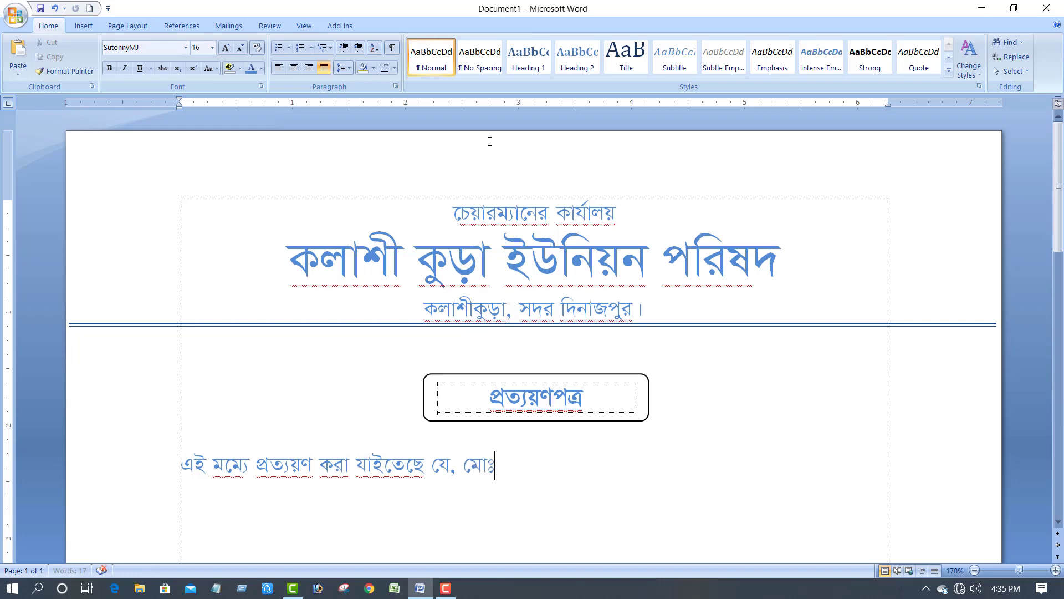
pyautogui.write(' .. ......')
pyautogui.write('.....')
pyautogui.write('.')
pyautogui.write(' ,পিতা')
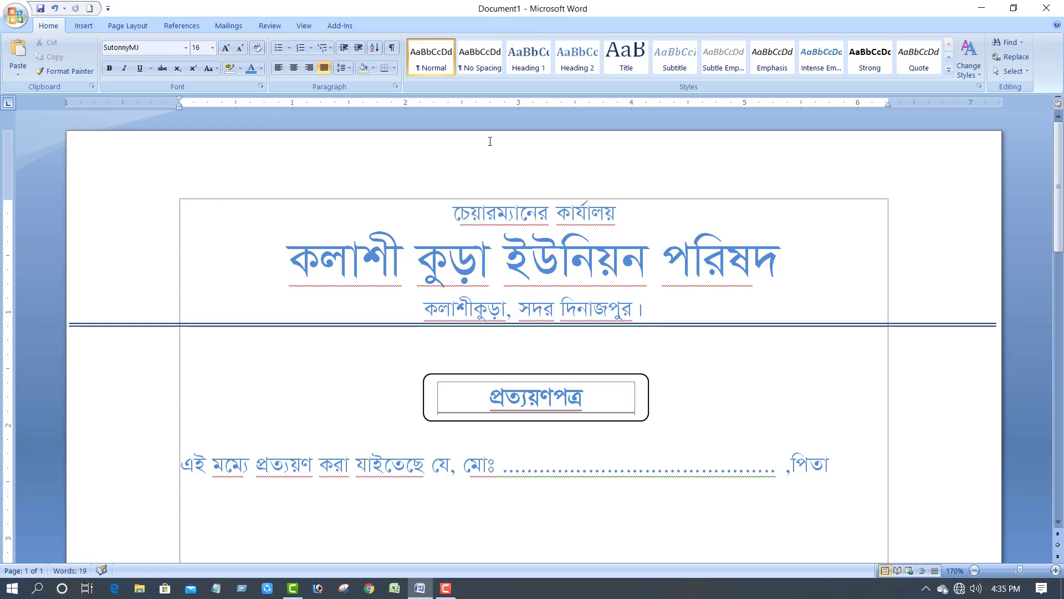
pyautogui.write('ঃ')
pyautogui.write(' ....')
pyautogui.write('.....')
pyautogui.write('......... তাম')
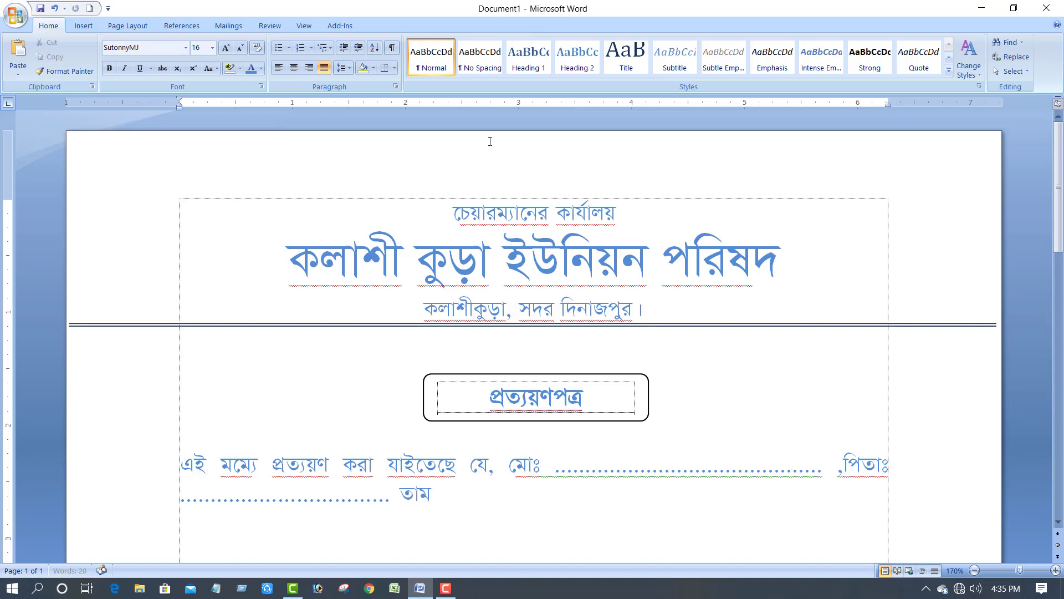
pyautogui.press('BackSpace')
pyautogui.press('BackSpace')
pyautogui.press('BackSpace')
# - Continue with dotted blanks after মাতাঃ, গ্রামঃ, ডাকঘরঃ, উপজেলাঃ and জেলাঃ
pyautogui.write('মাতাঃ')
pyautogui.write(' ...')
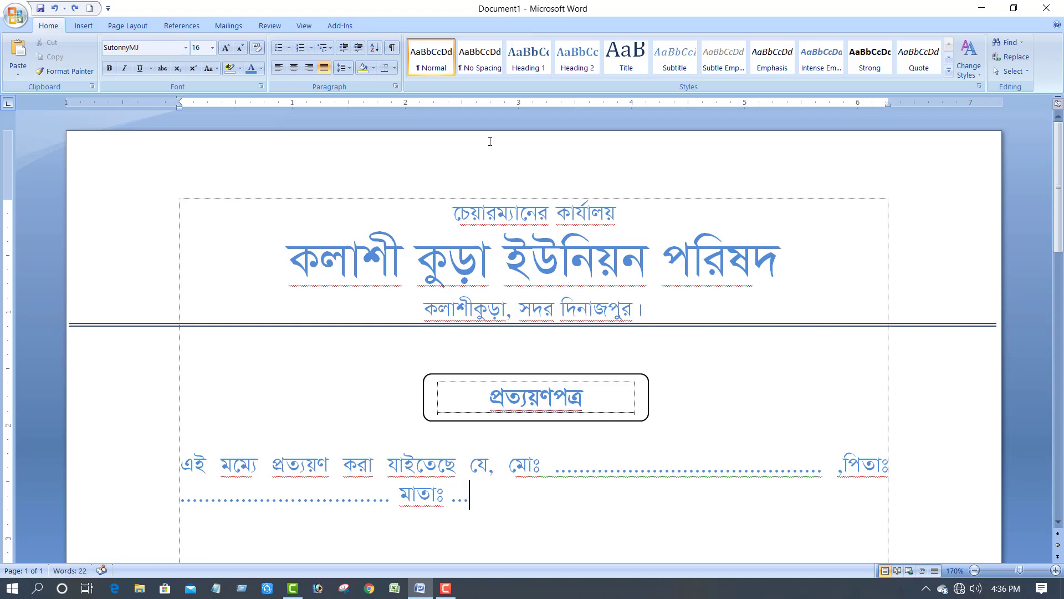
pyautogui.write('................ গ')
pyautogui.write('্রাশ')
pyautogui.press('BackSpace')
pyautogui.write('মঃ')
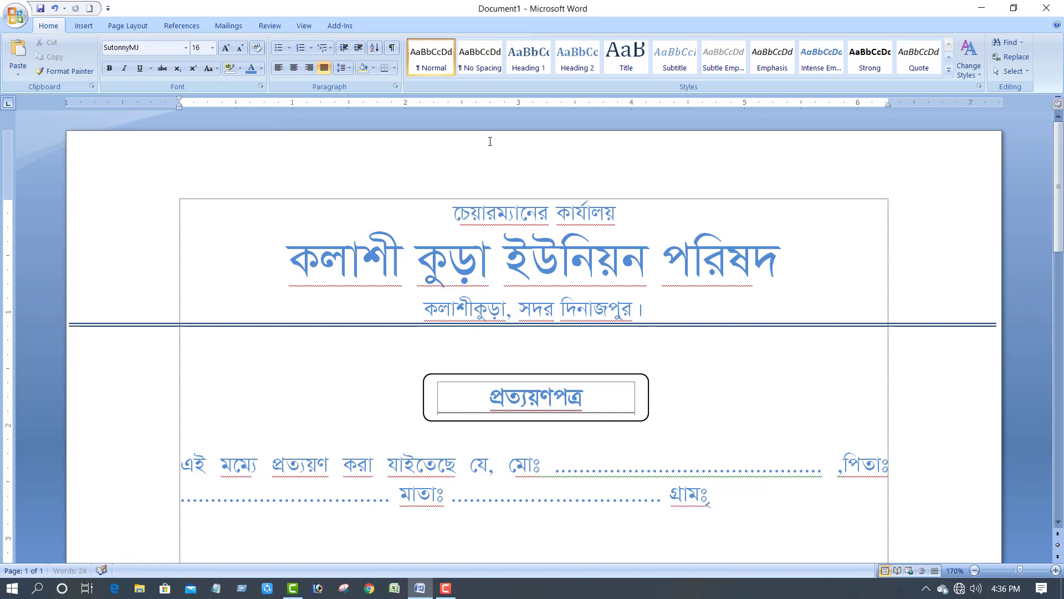
pyautogui.write('........................ডা')
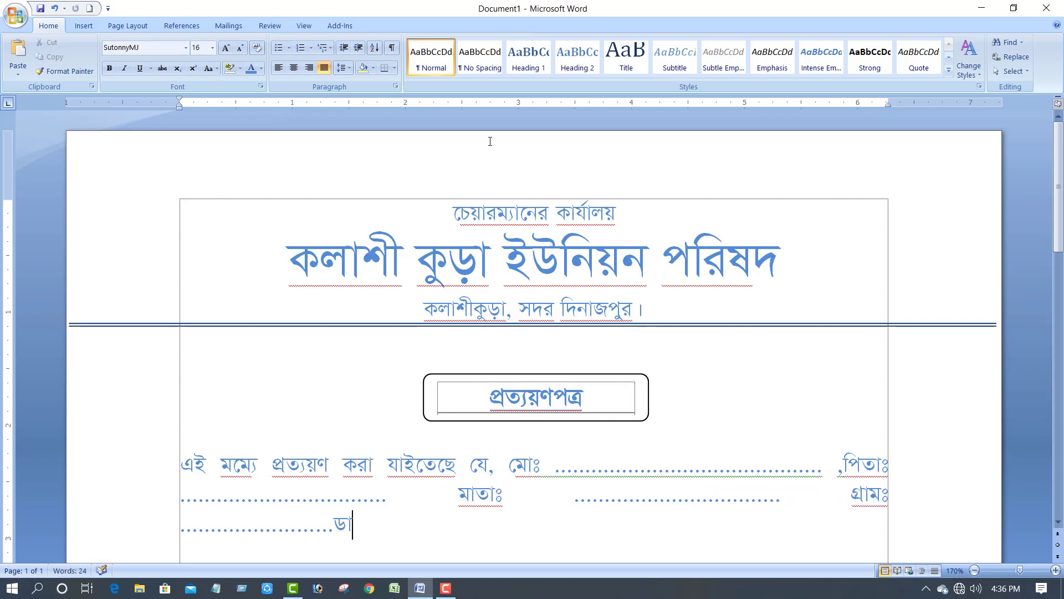
pyautogui.write('কঘর')
pyautogui.write('ঃ ..')
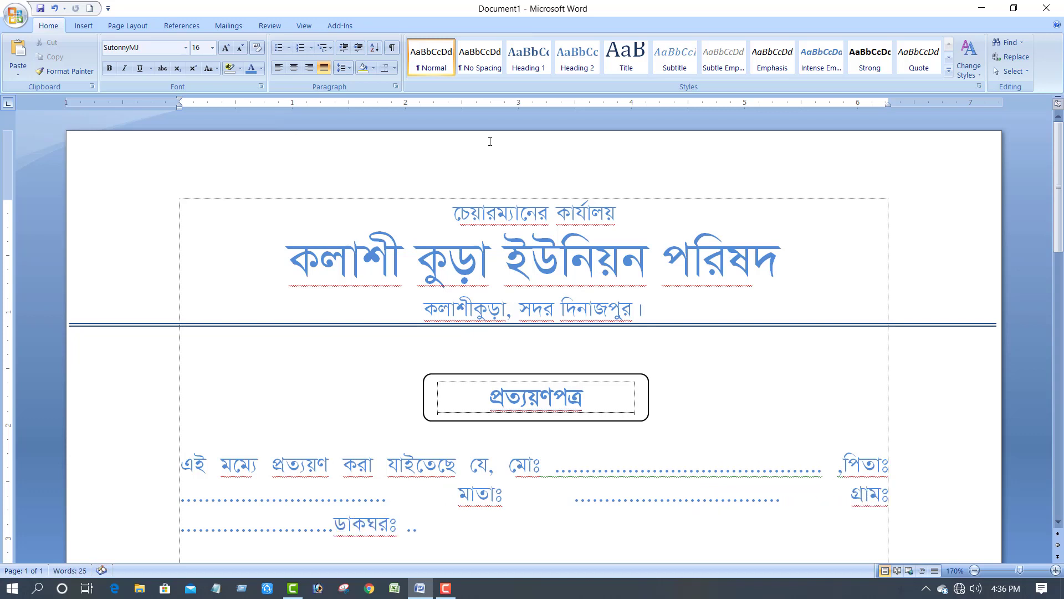
pyautogui.write('...........................')
pyautogui.write('উপজেলা')
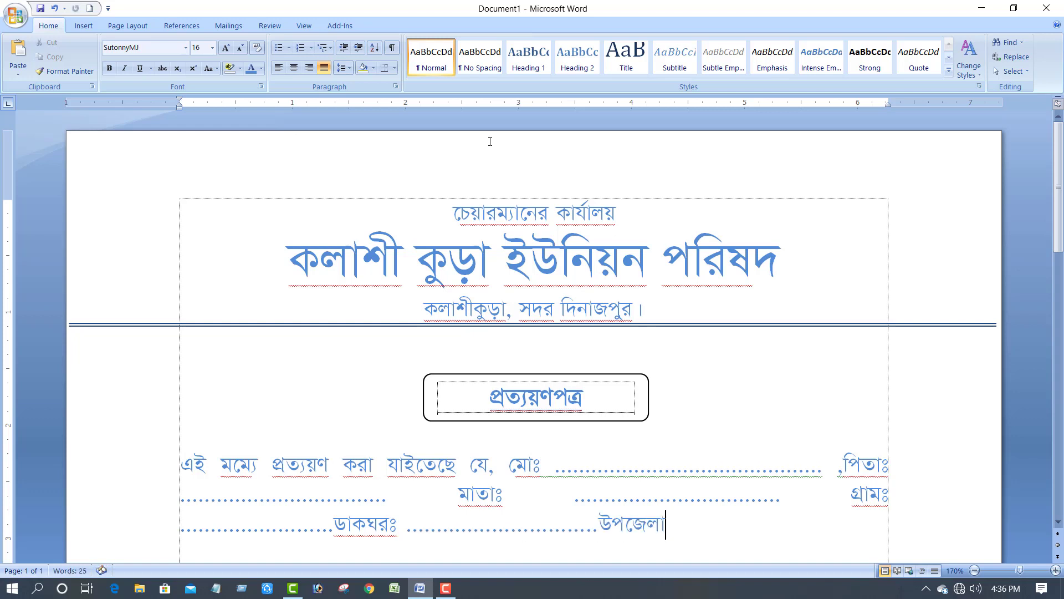
pyautogui.write('ঃ ে')
pyautogui.write('জল')
pyautogui.press('BackSpace')
pyautogui.press('BackSpace')
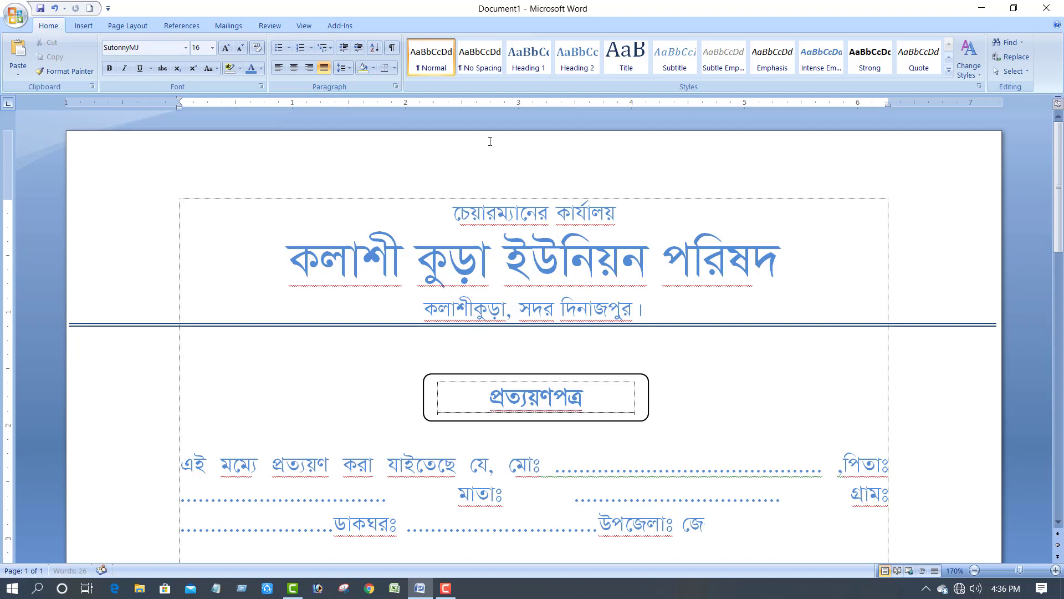
pyautogui.press('BackSpace')
pyautogui.write('...')
pyautogui.write('........................')
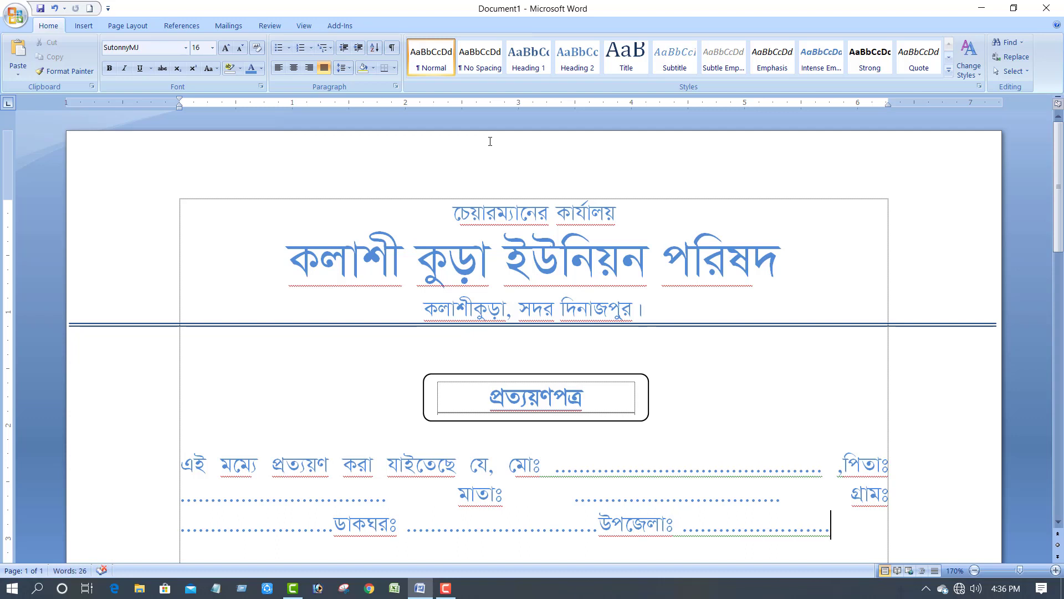
pyautogui.write(' জেলা')
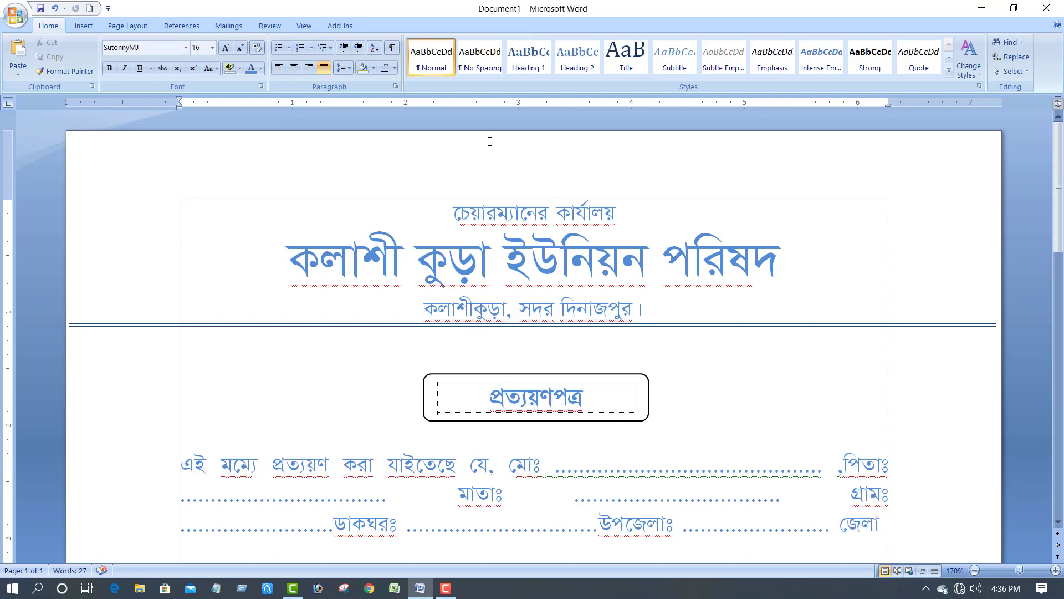
pyautogui.write(':.')
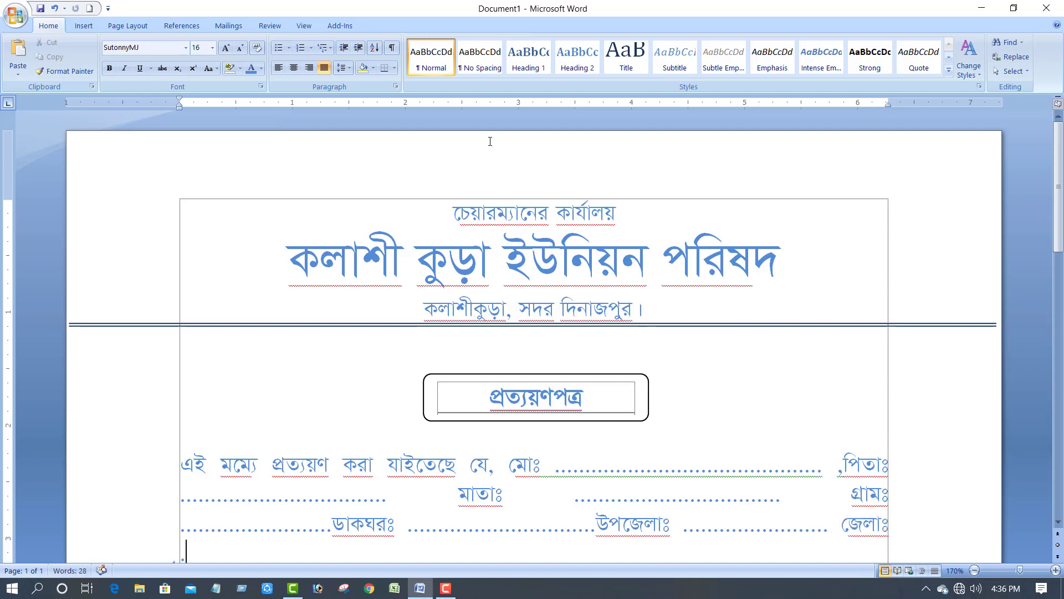
pyautogui.press('BackSpace')
pyautogui.write('..')
pyautogui.write('..........')
pyautogui.write('........')
# - Remove extra dots from the blanks after মোঃ and before উপজেলাঃ
pyautogui.press('BackSpace')
pyautogui.press('BackSpace')
pyautogui.press('BackSpace')
pyautogui.press('BackSpace')
pyautogui.press('BackSpace')
pyautogui.press('BackSpace')
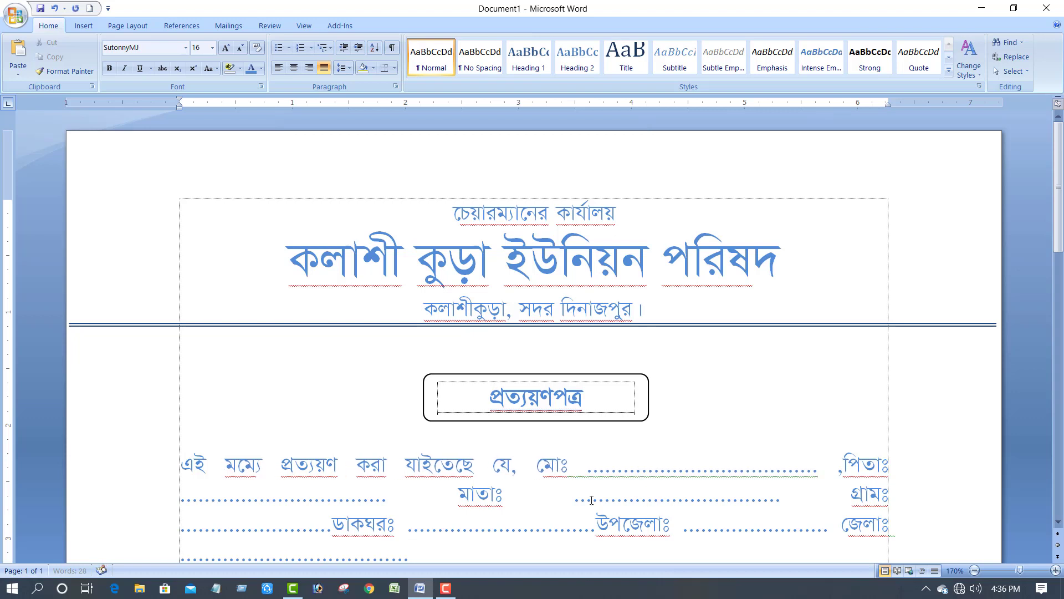
pyautogui.press('Down')
pyautogui.press('BackSpace')
pyautogui.press('BackSpace')
pyautogui.press('BackSpace')
pyautogui.press('BackSpace')
pyautogui.click(327, 495)
pyautogui.press('BackSpace')
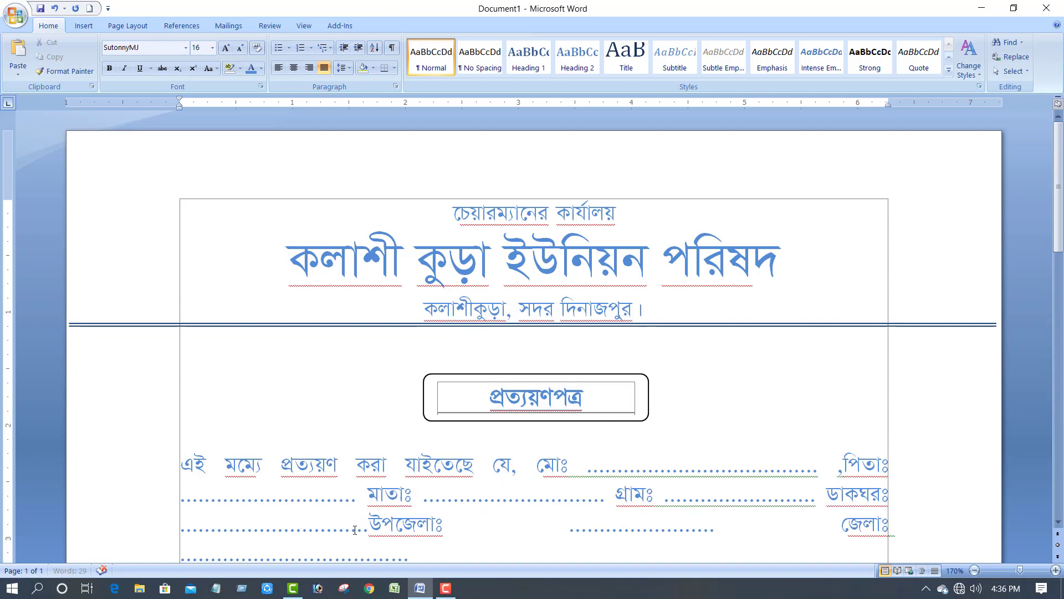
pyautogui.press('BackSpace')
pyautogui.press('BackSpace')
pyautogui.press('BackSpace')
pyautogui.press('BackSpace')
pyautogui.press('BackSpace')
pyautogui.press('BackSpace')
# - Trim the dotted blanks after মাতাঃ and জেলাঃ so the paragraph fits three lines
pyautogui.press('BackSpace')
pyautogui.press('BackSpace')
pyautogui.press('BackSpace')
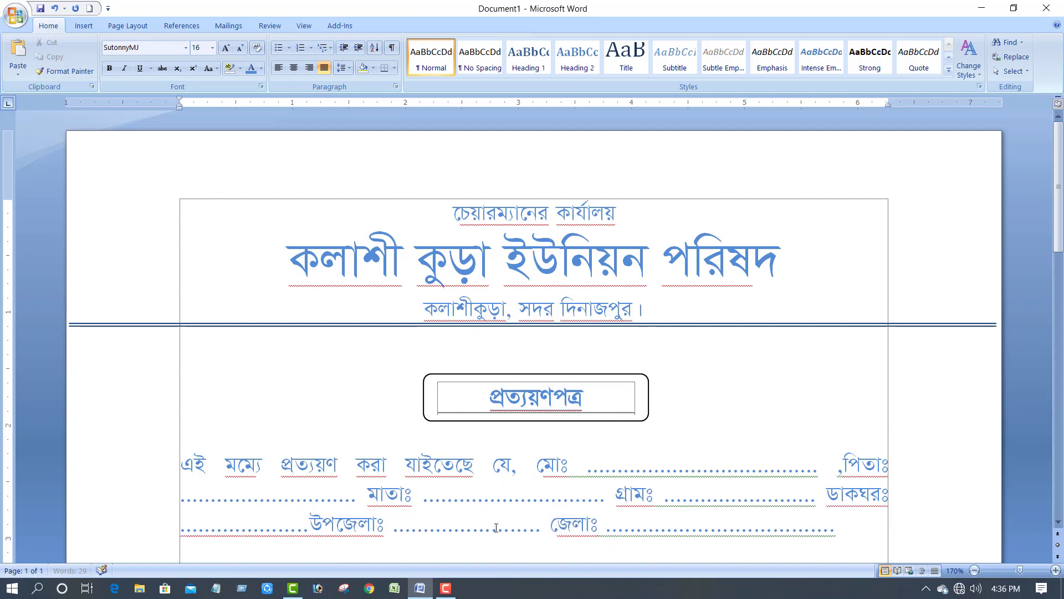
pyautogui.press('BackSpace')
pyautogui.press('BackSpace')
pyautogui.click(521, 495)
pyautogui.press('BackSpace')
pyautogui.press('BackSpace')
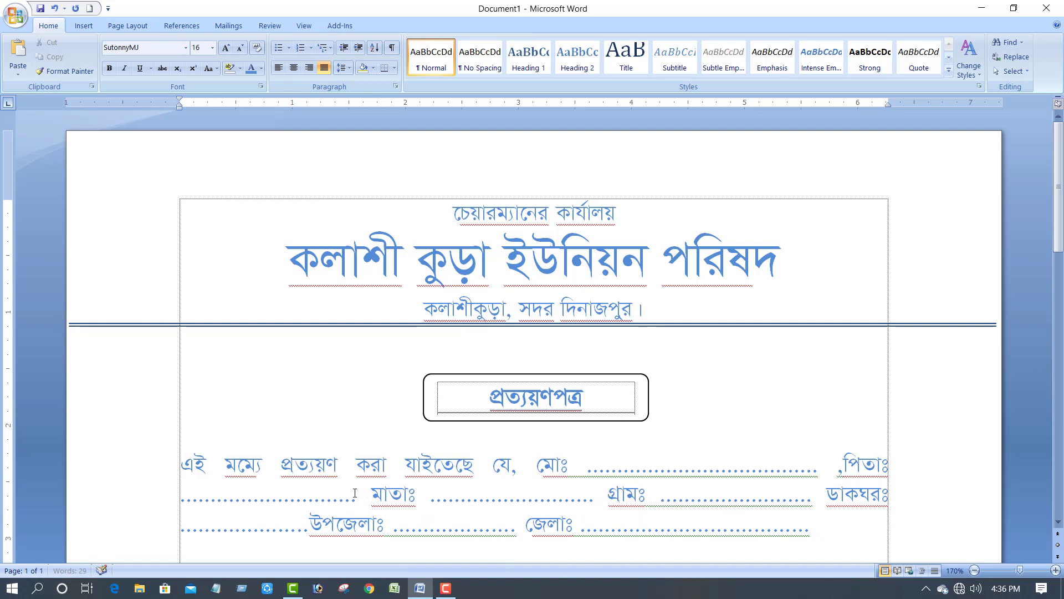
pyautogui.press('BackSpace')
pyautogui.press('BackSpace')
pyautogui.press('BackSpace')
pyautogui.press('BackSpace')
pyautogui.click(677, 531)
pyautogui.press('BackSpace')
pyautogui.press('BackSpace')
pyautogui.press('BackSpace')
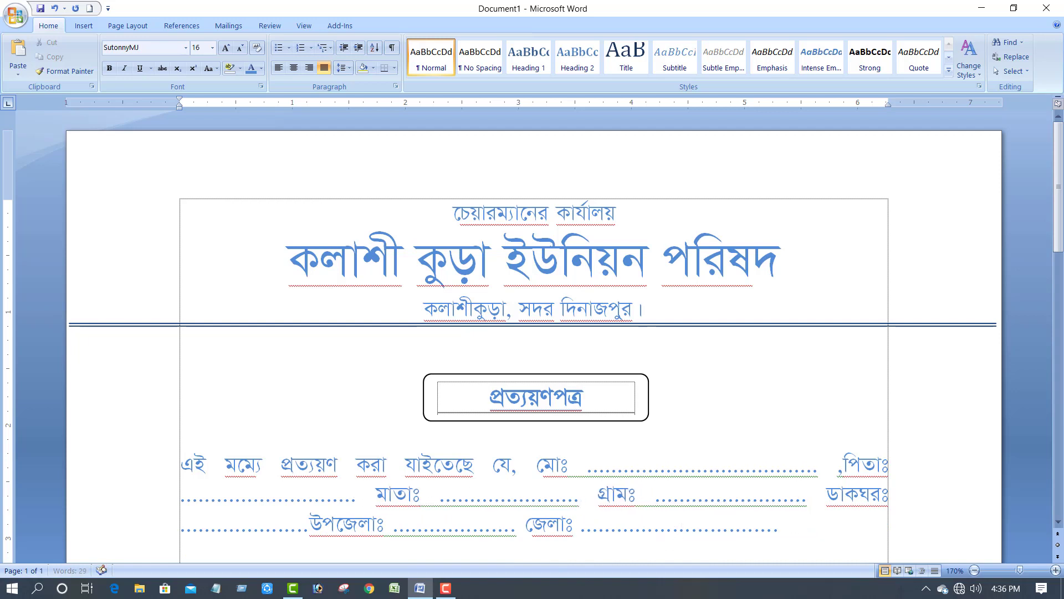
pyautogui.click(776, 512)
pyautogui.press('BackSpace')
pyautogui.press('BackSpace')
# - Type 'সে আমার পরিচিত। আমি ব্যক্তিগতভাবে তাকে চিনি ও জানী।' then 'তিনি অত্র ইউনিয়নের ....... নং ওয়ার্ডের'
pyautogui.write('| ')
pyautogui.write('সে আমা')
pyautogui.write('র ')
pyautogui.write('পরি')
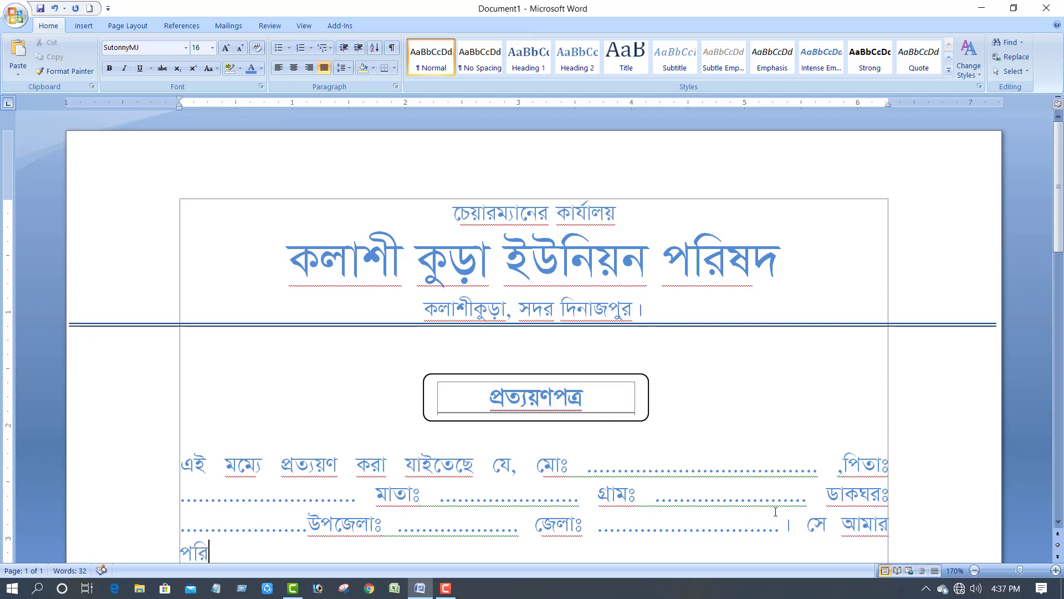
pyautogui.write('চিত।')
pyautogui.write(' আমি')
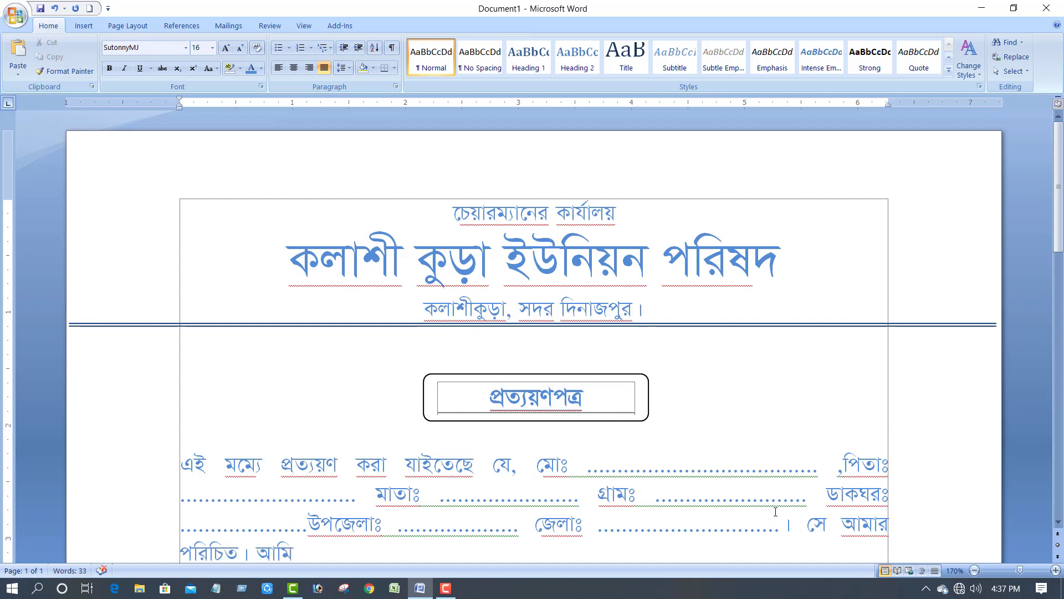
pyautogui.write('কব')
pyautogui.press('BackSpace')
pyautogui.press('BackSpace')
pyautogui.press('BackSpace')
pyautogui.write('ব্য')
pyautogui.write('ক্তিগত')
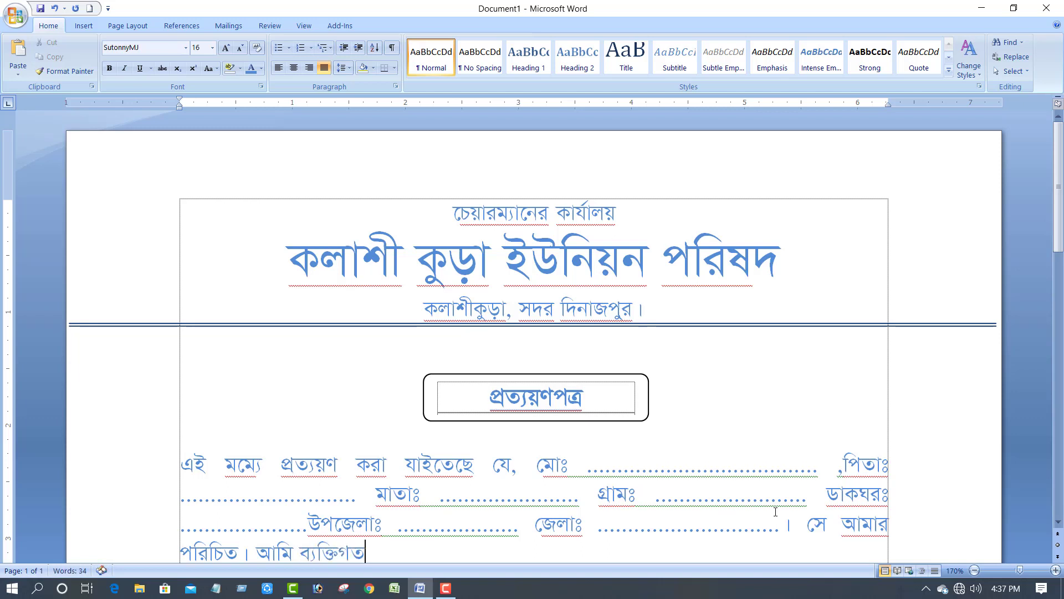
pyautogui.write('ভাবে তা')
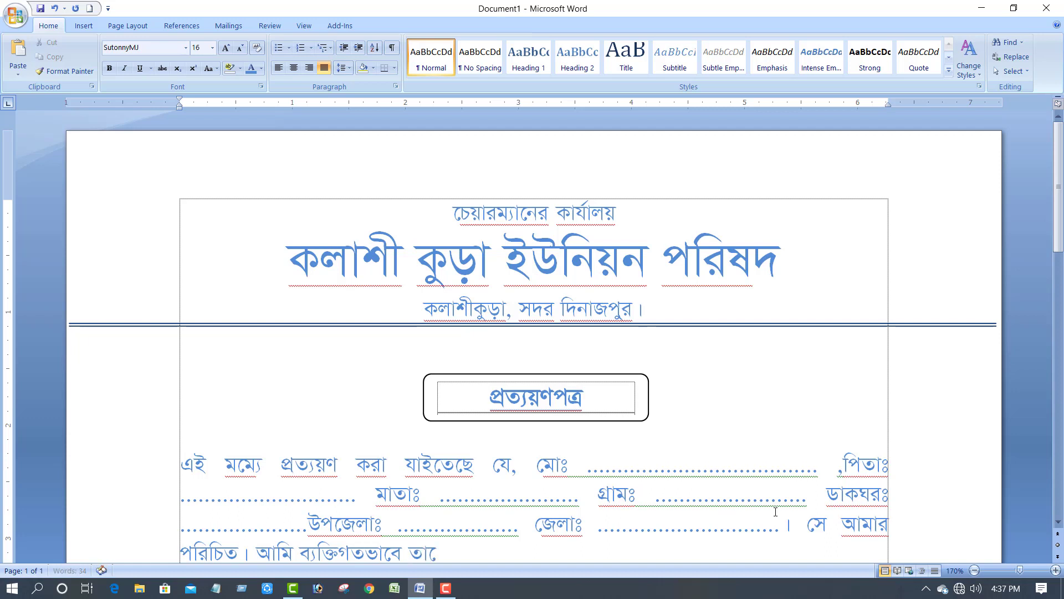
pyautogui.write('কে চি')
pyautogui.write('নি ও জা')
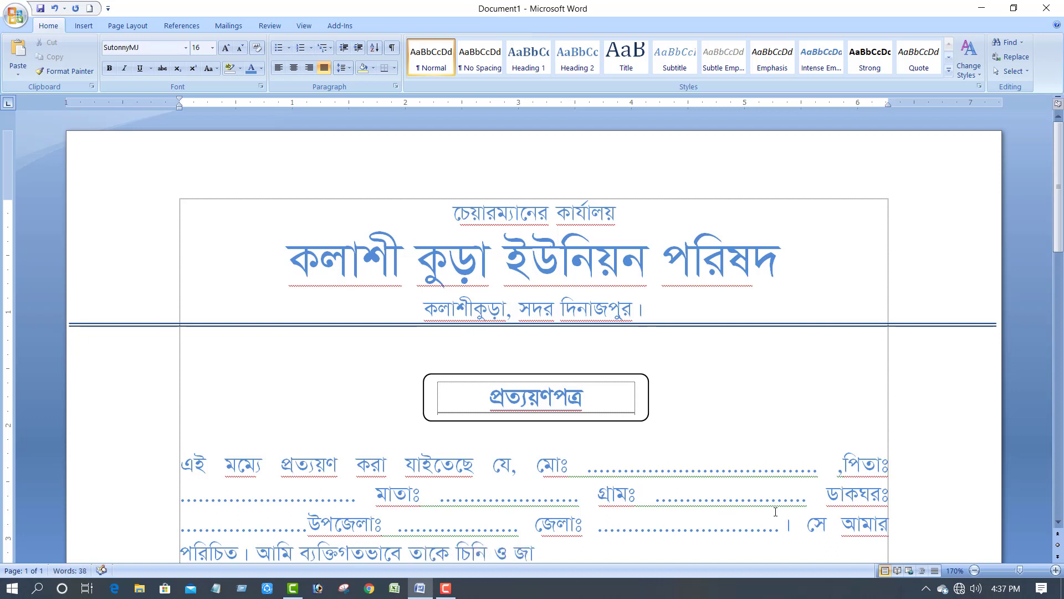
pyautogui.write('নী।')
pyautogui.write(' তিনি ')
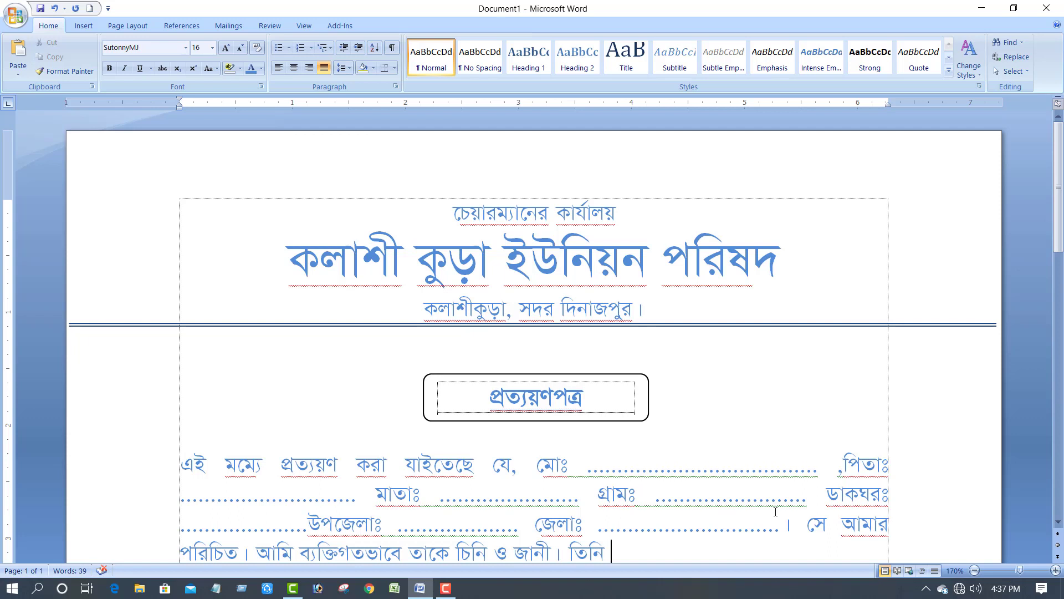
pyautogui.write('অত্রি')
pyautogui.press('BackSpace')
pyautogui.write('ই')
pyautogui.press('BackSpace')
pyautogui.write('ইউনিয়')
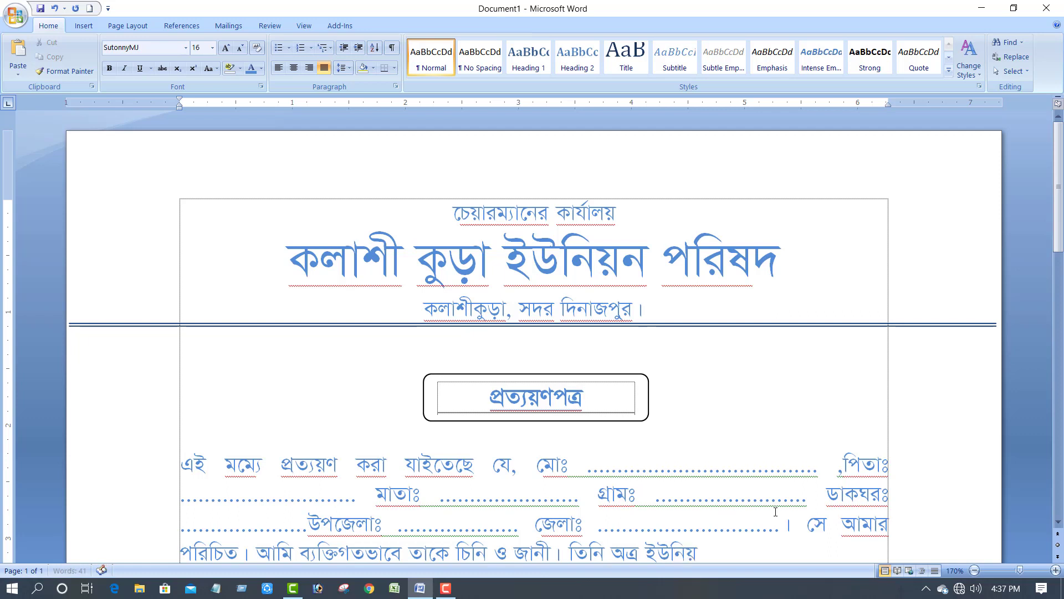
pyautogui.write('েন')
pyautogui.write('র ')
pyautogui.write(',')
pyautogui.write('.......')
pyautogui.write(' নং ওয়াে')
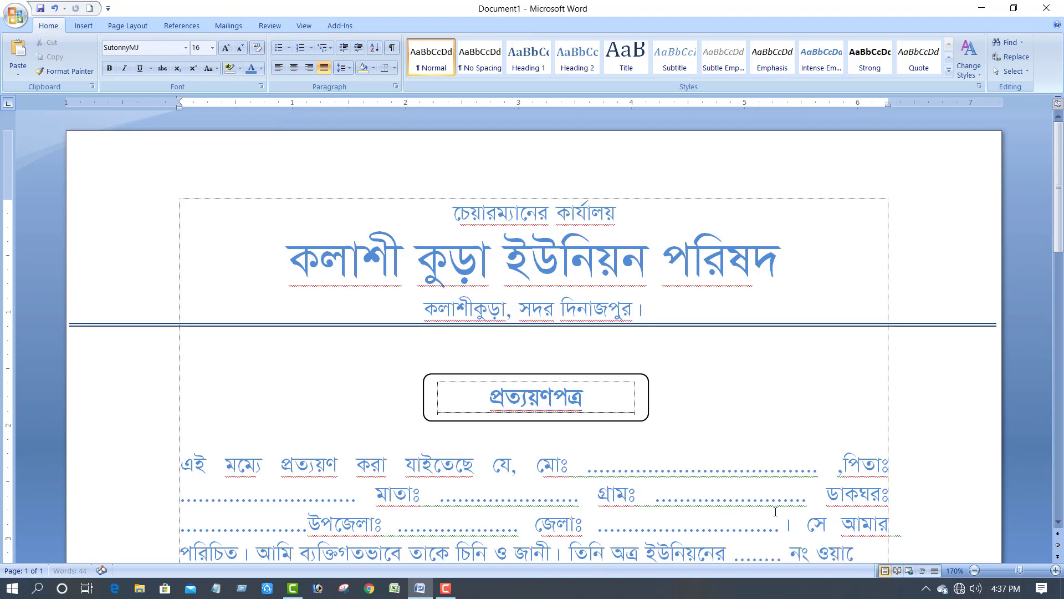
pyautogui.write('র্ড')
pyautogui.write('ের')
pyautogui.write(' এ')
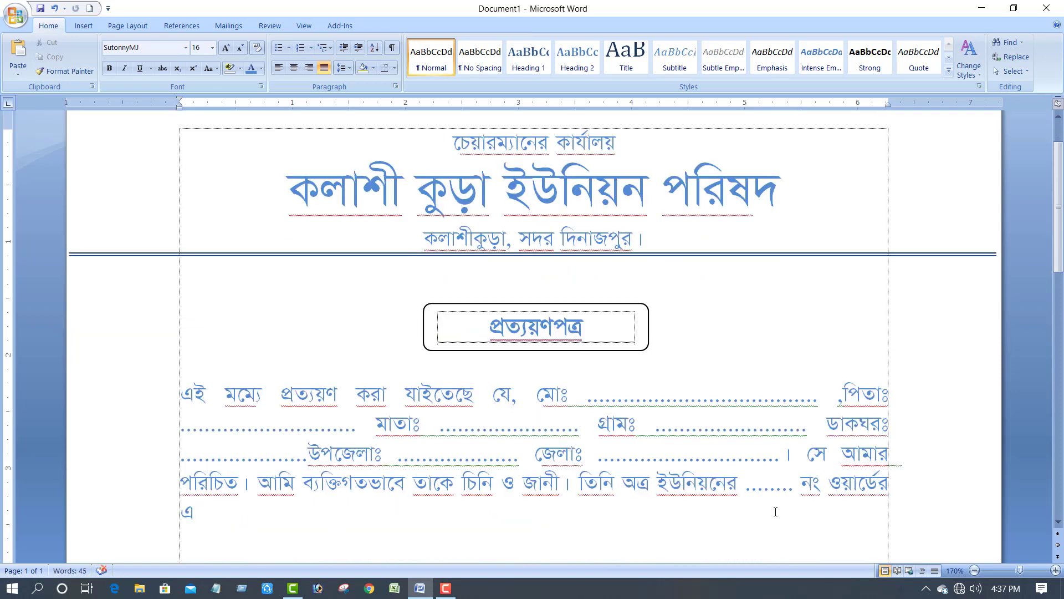
pyautogui.write('কজন')
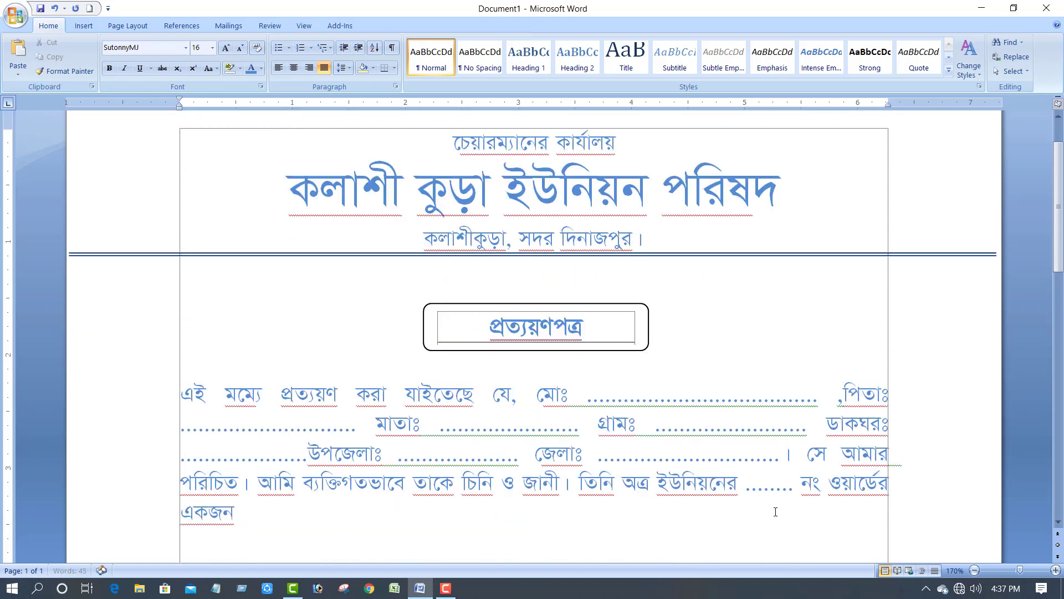
pyautogui.write(' স্থাহ্')
# - Finish the paragraph with 'স্থায়ী বাসিন্দা', the no anti-state activity statement, and 'নৈতিক চরিত্র উত্তম।'
pyautogui.press('BackSpace')
pyautogui.write('য়ী বা')
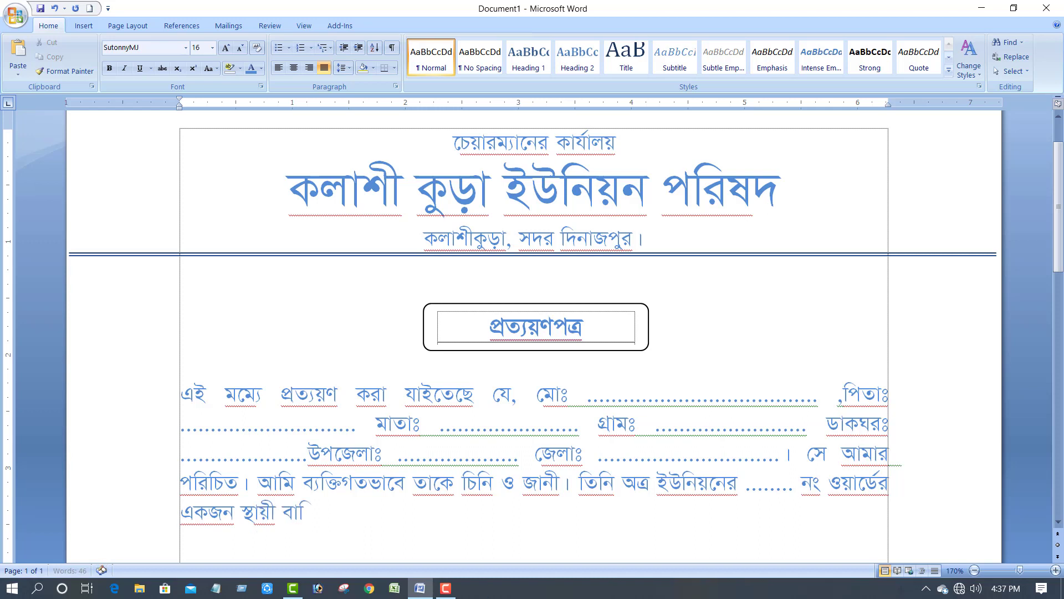
pyautogui.write('সিন্দা। ')
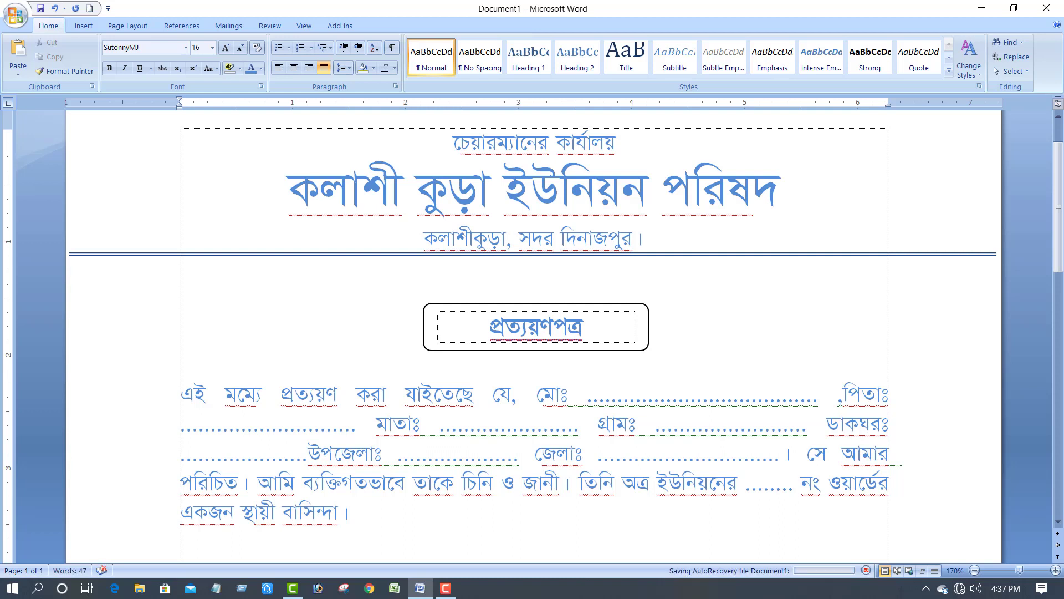
pyautogui.write('তা আমার ')
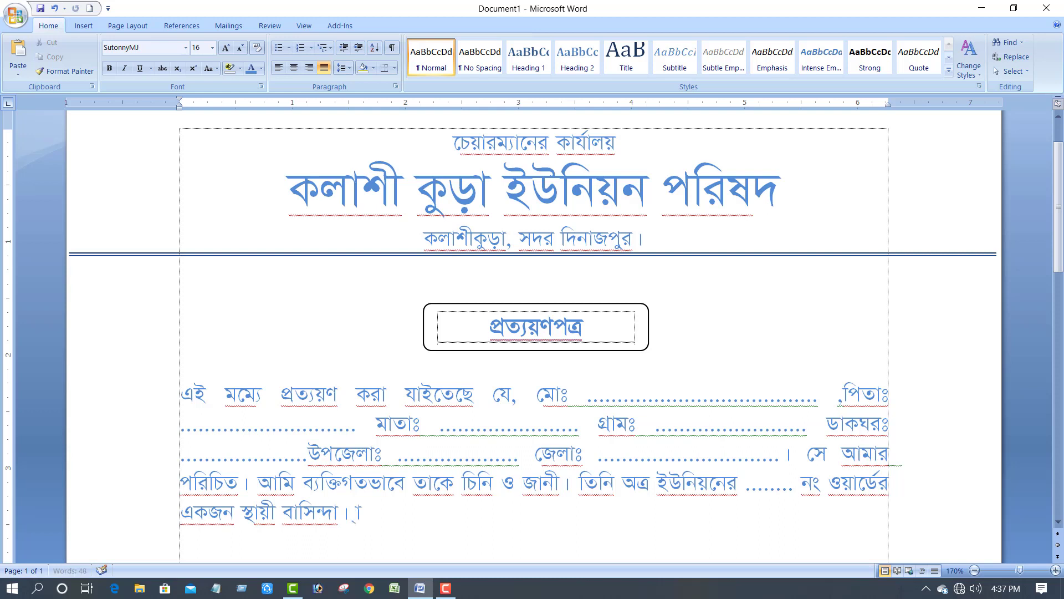
pyautogui.write('জান')
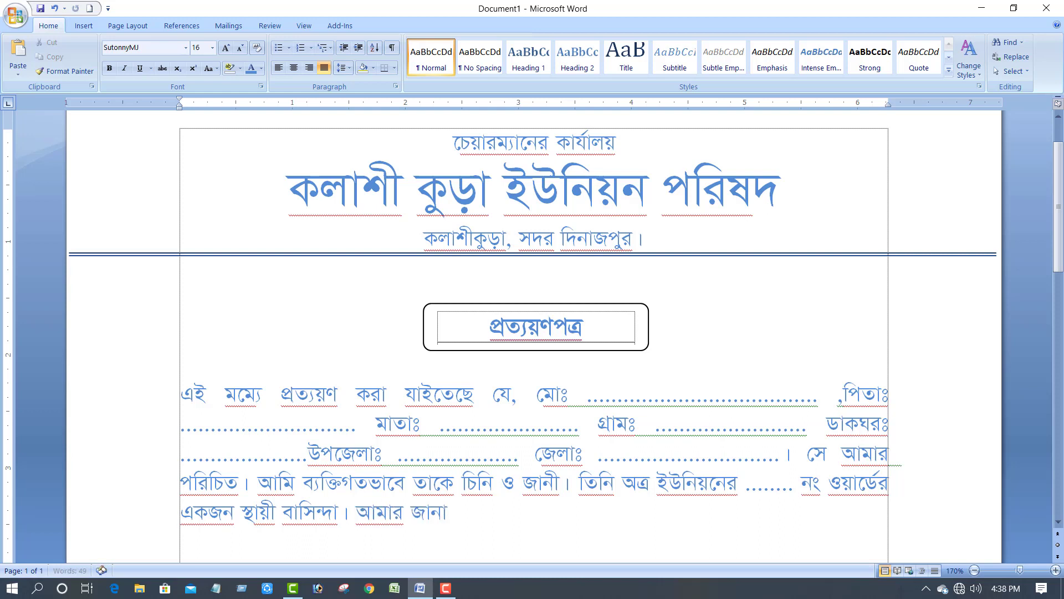
pyautogui.write('ামতে তি')
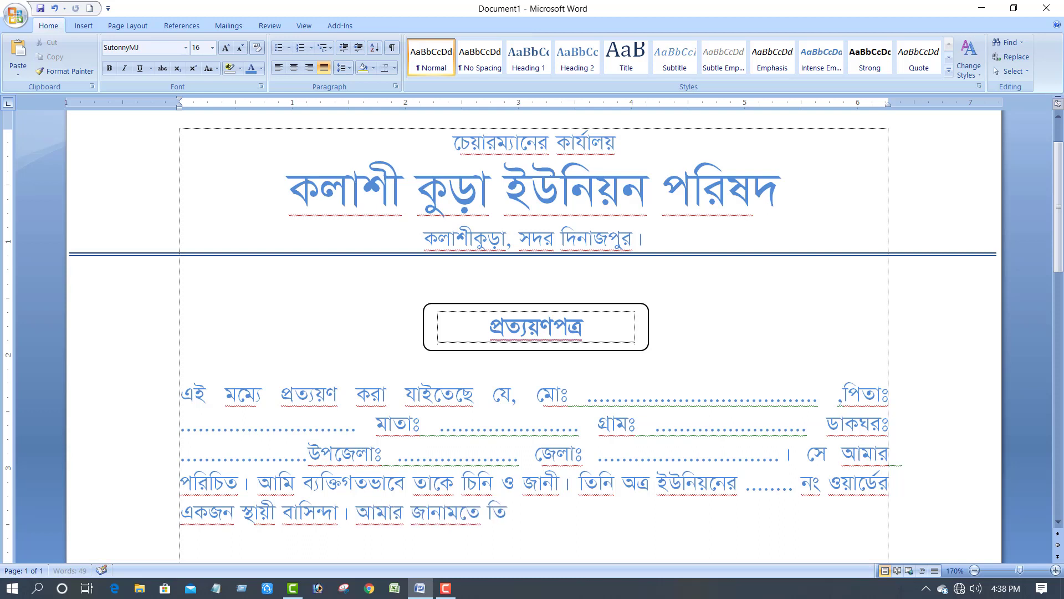
pyautogui.write('নি কোন')
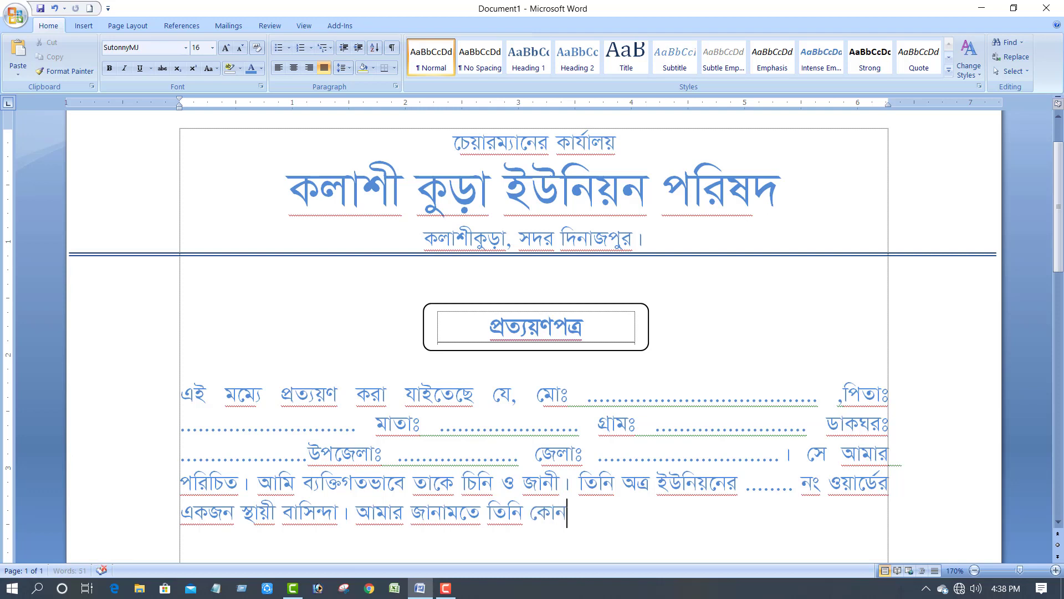
pyautogui.write(' প্রকার')
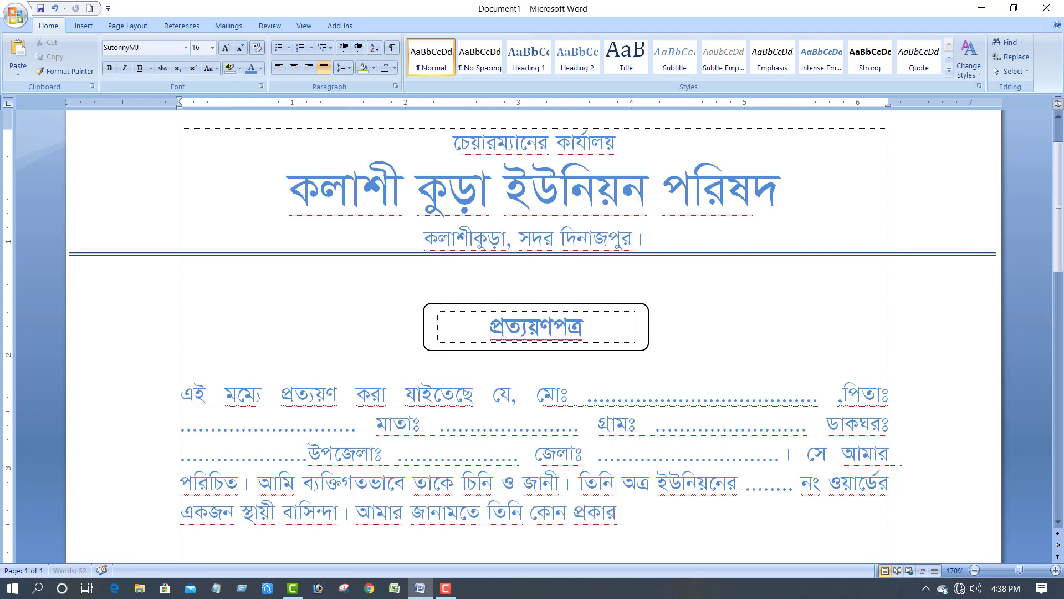
pyautogui.write(' রাষ্')
pyautogui.write('ট্র')
pyautogui.write(' ও স')
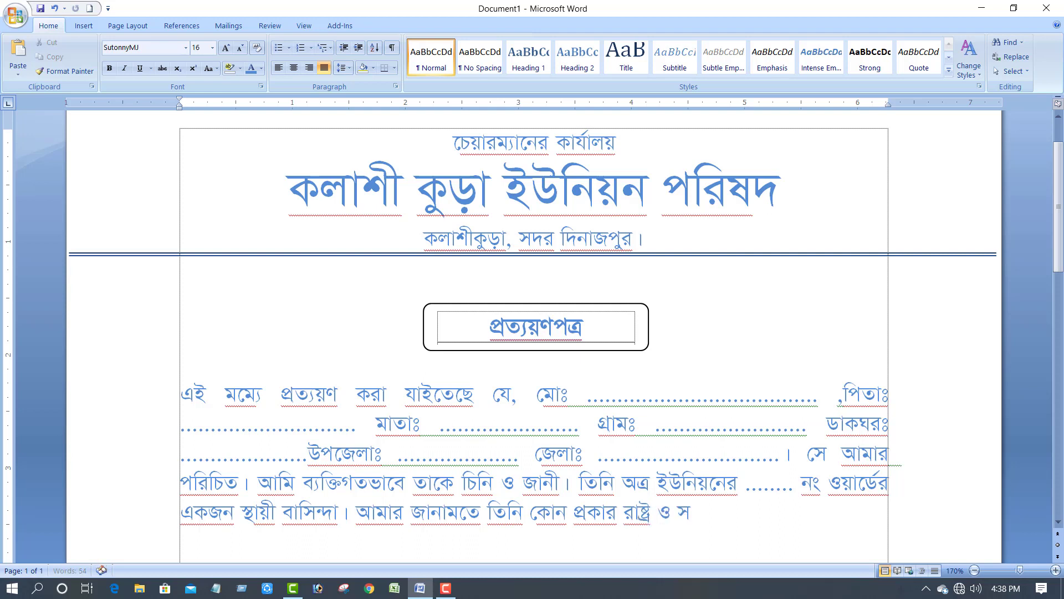
pyautogui.write('মাজ ')
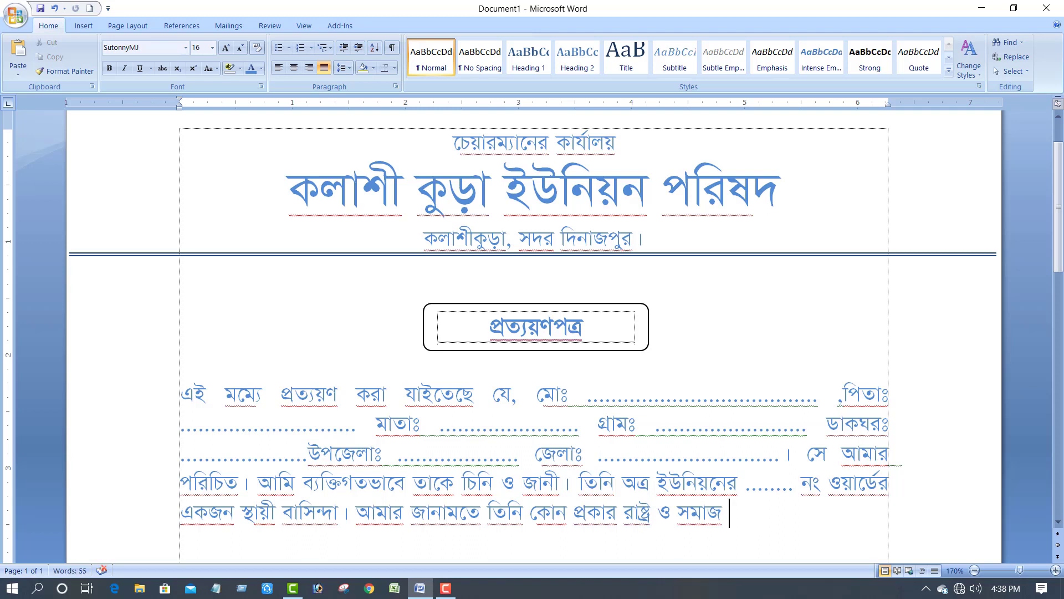
pyautogui.write('বিরোধী কা')
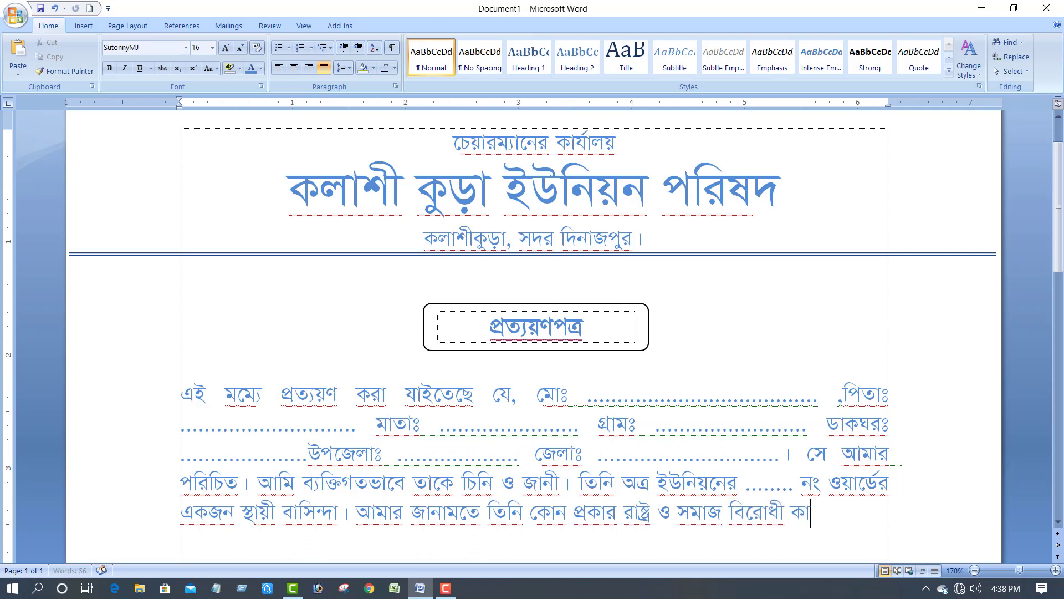
pyautogui.write('জের সাথে')
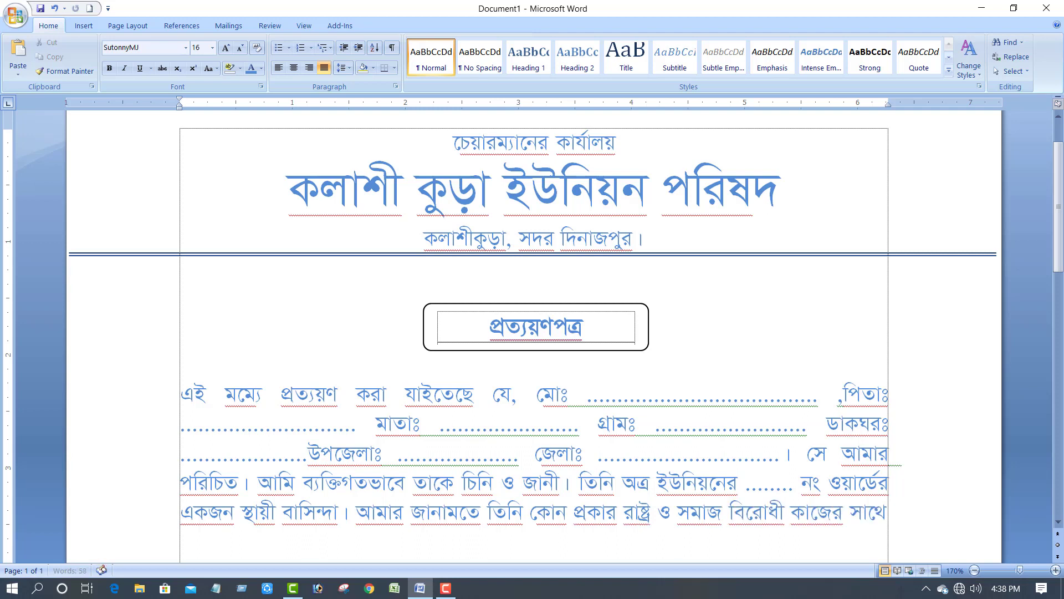
pyautogui.write(' জড়ি')
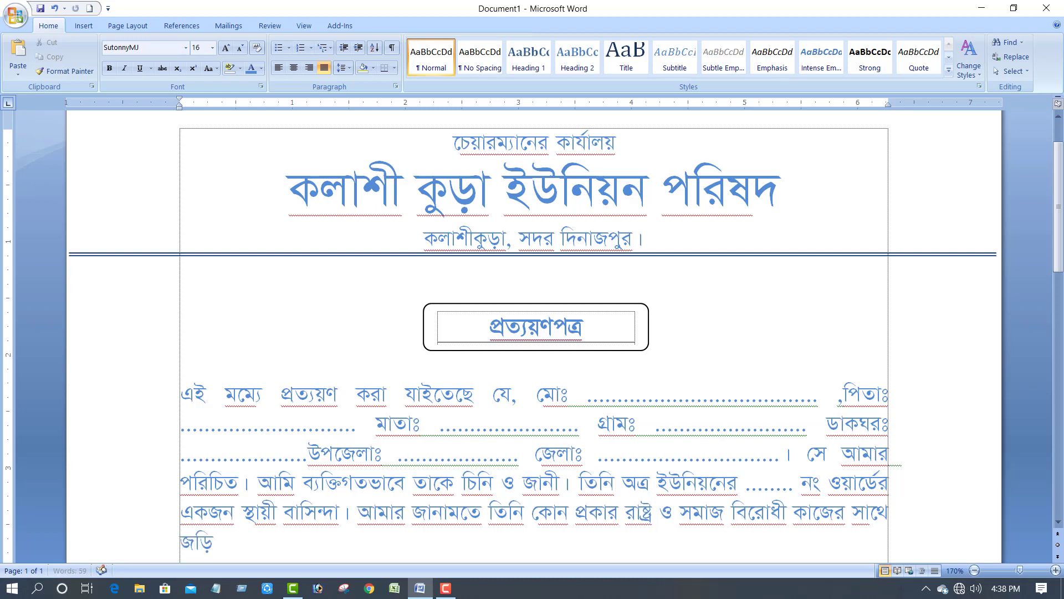
pyautogui.write('ত নয়')
pyautogui.write('। তাহার ')
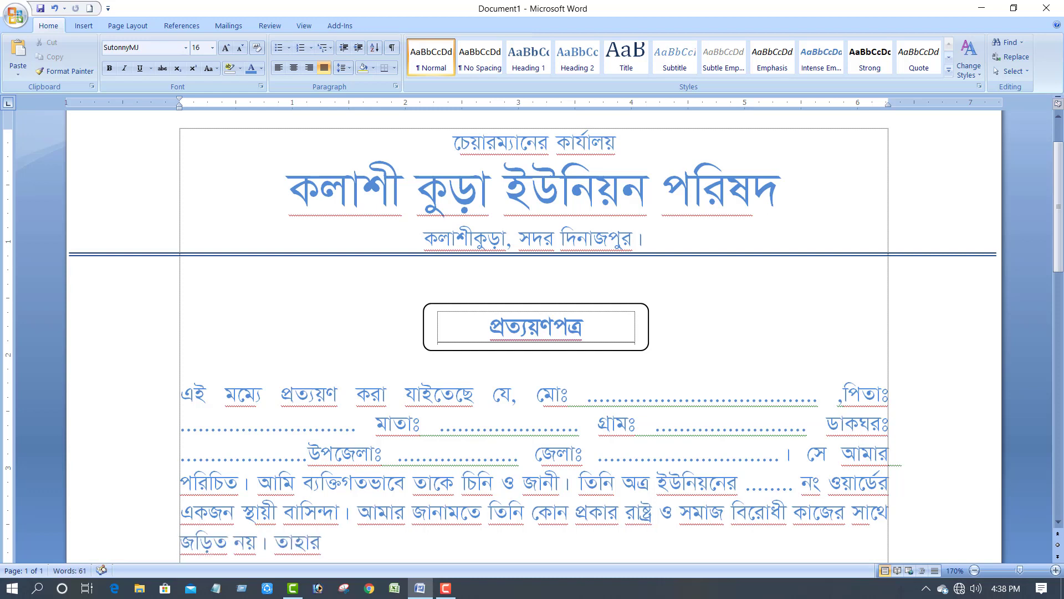
pyautogui.write('স')
pyautogui.write('্বভা')
pyautogui.write('ব')
pyautogui.write(' ও ন')
pyautogui.write('ৈনতিক ')
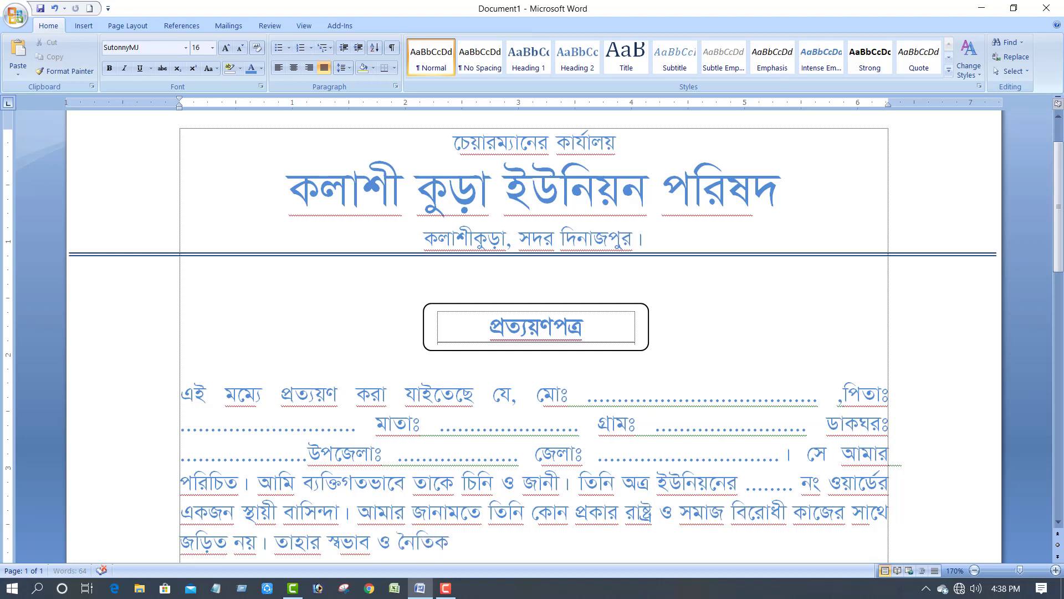
pyautogui.write('চির')
pyautogui.write('ত্র ই')
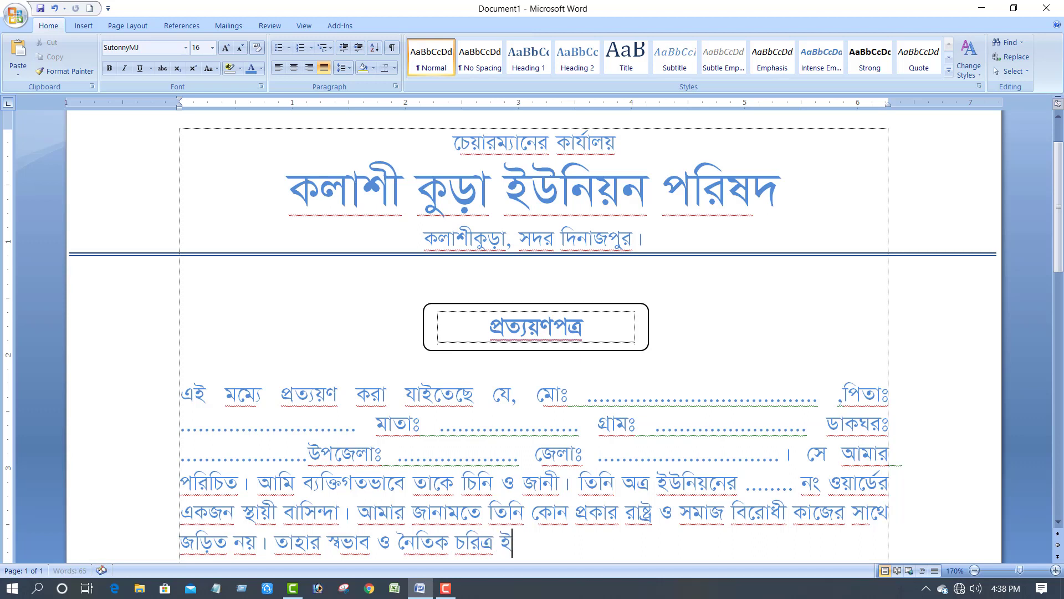
pyautogui.press('BackSpace')
pyautogui.write('উত্ত')
pyautogui.write('ম।')
pyautogui.scroll(-1, 842, 474)
pyautogui.scroll(-2, 842, 474)
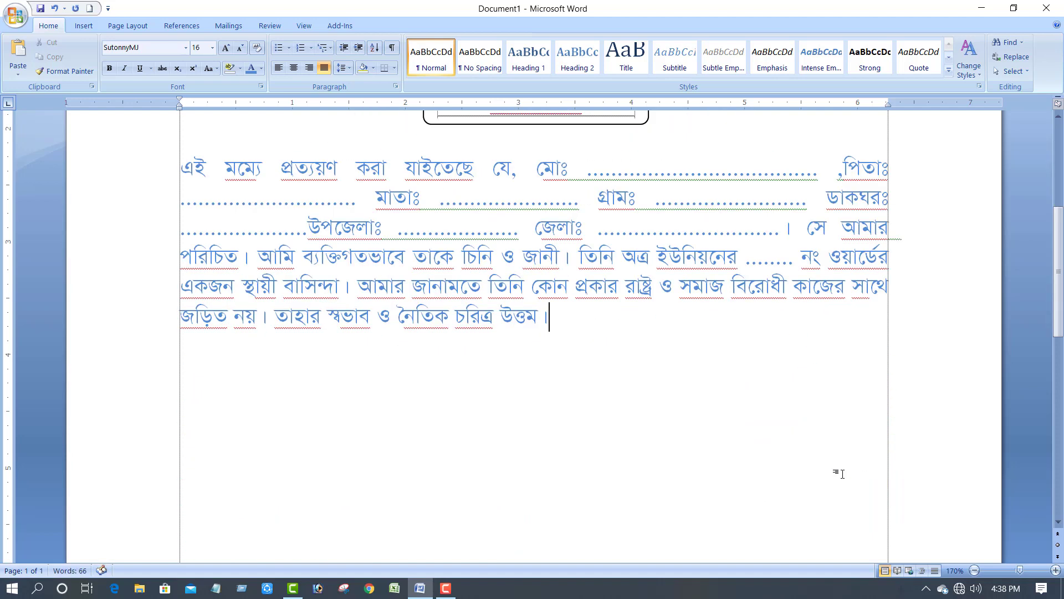
# - Type the closing line 'আমি তাহার সার্বিক সাফল্য কামনা করি।' below the body
pyautogui.press('Return')
pyautogui.write('আমা')
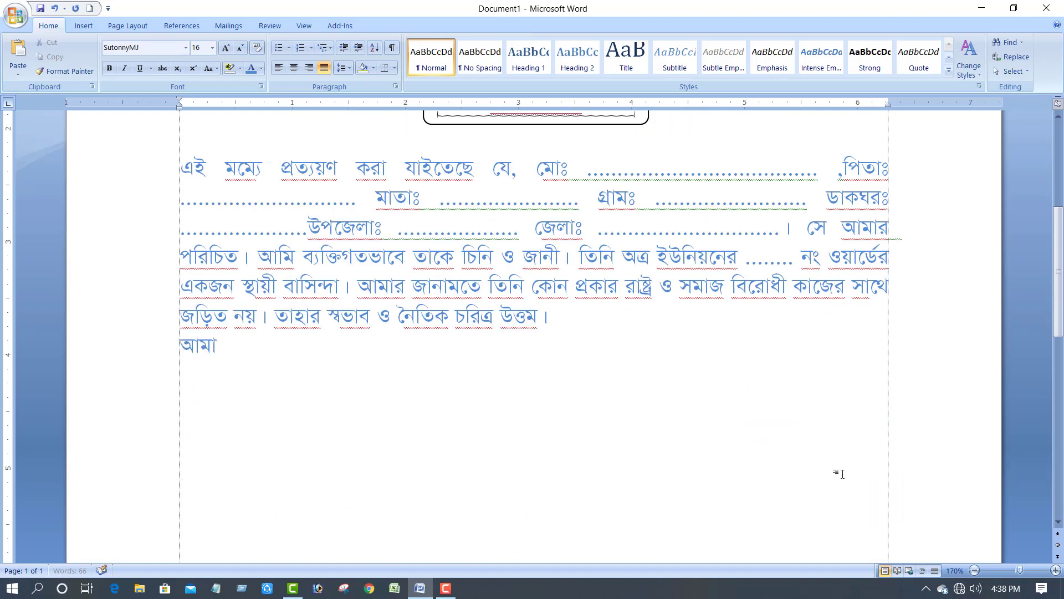
pyautogui.press('BackSpace')
pyautogui.press('BackSpace')
pyautogui.write('মি ')
pyautogui.write('তাহার')
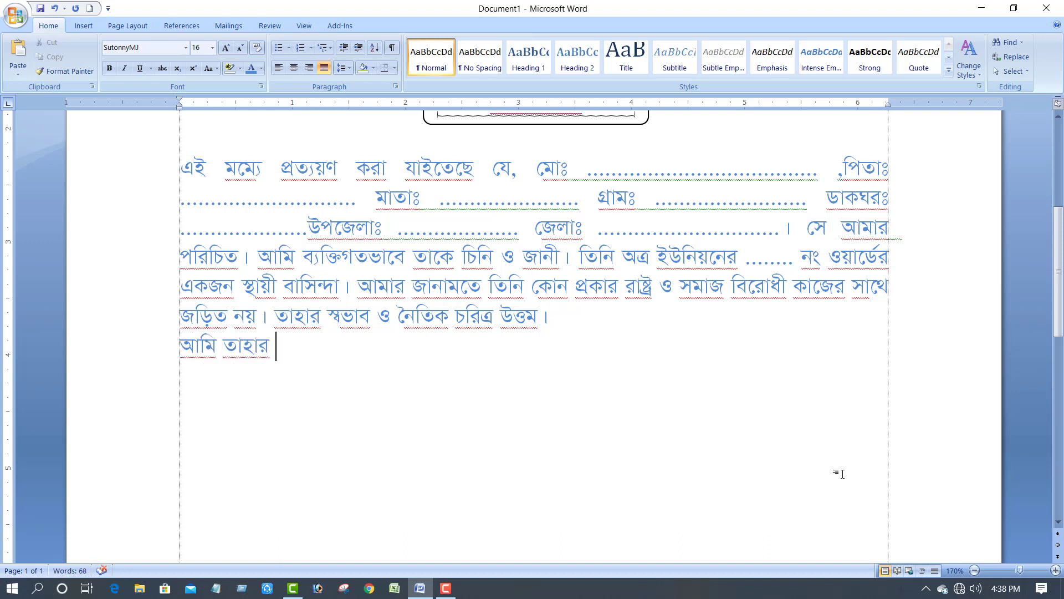
pyautogui.write(' সা')
pyautogui.write('র্বিক')
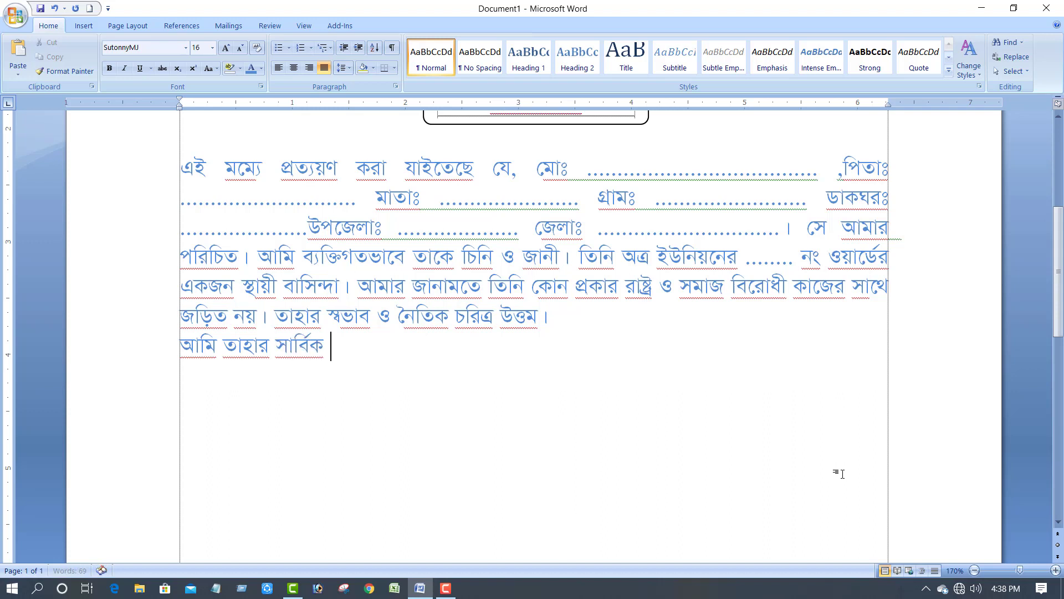
pyautogui.write(' সাফল্য ')
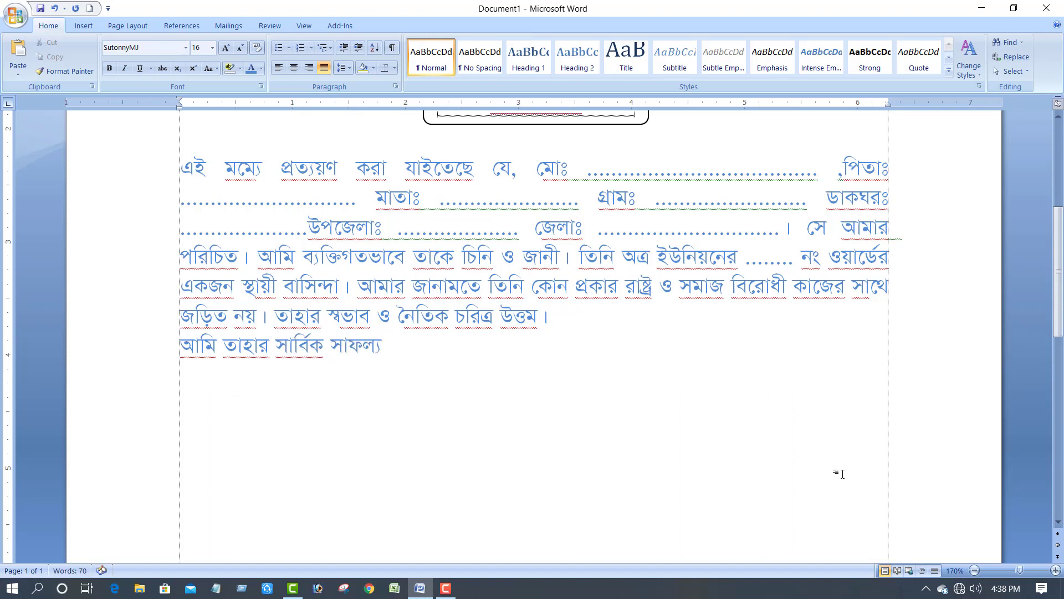
pyautogui.write('কামনা ক')
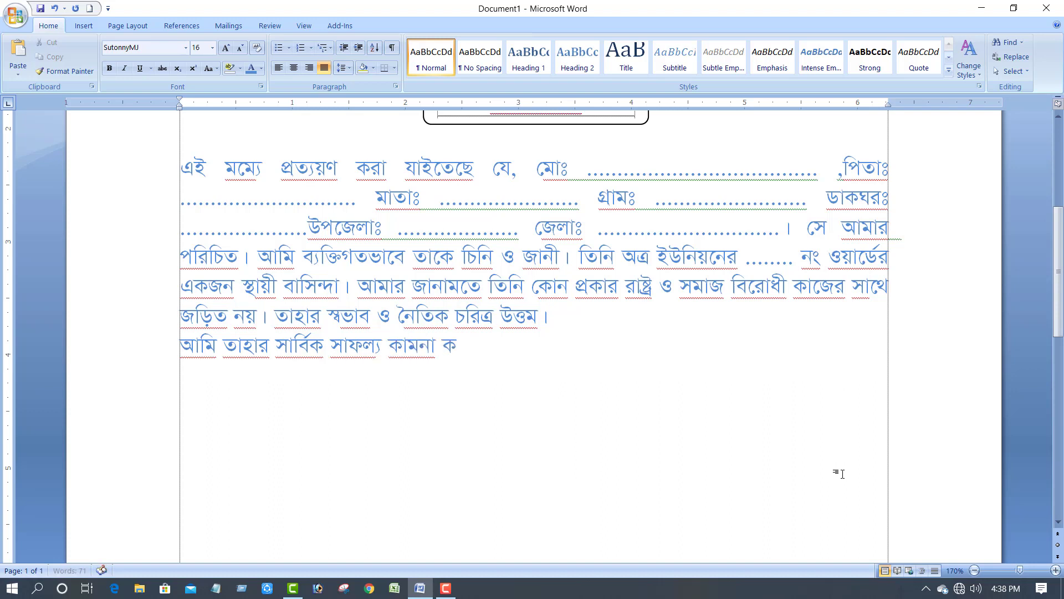
pyautogui.write('াি')
pyautogui.press('BackSpace')
pyautogui.press('BackSpace')
pyautogui.write('রি')
pyautogui.write('।')
# - Add a blank line above the closing line and indent the body's first line
pyautogui.click(180, 346)
pyautogui.press('Return')
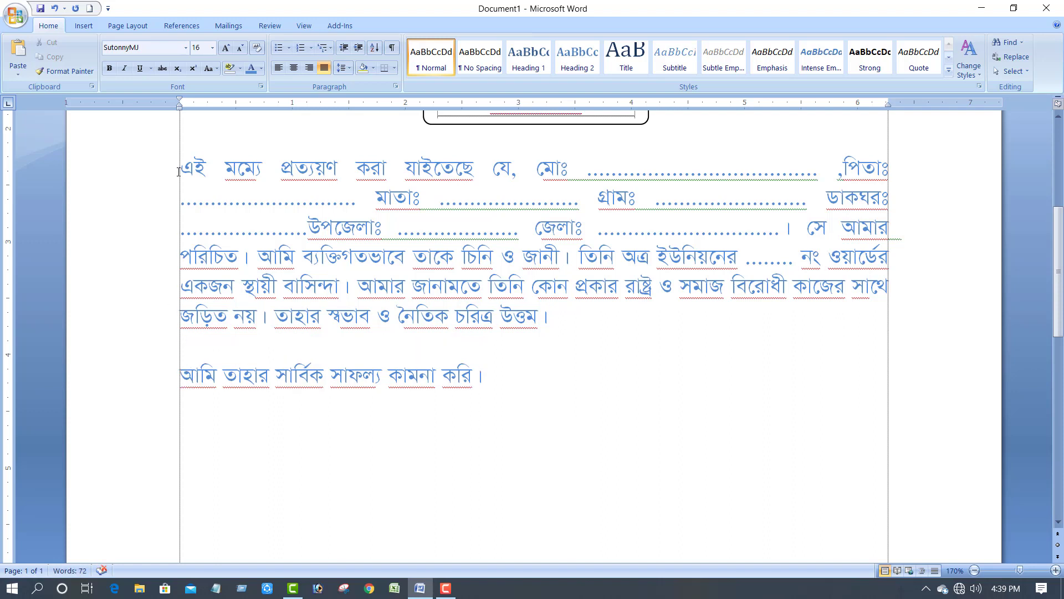
pyautogui.click(181, 168)
pyautogui.press('Tab')
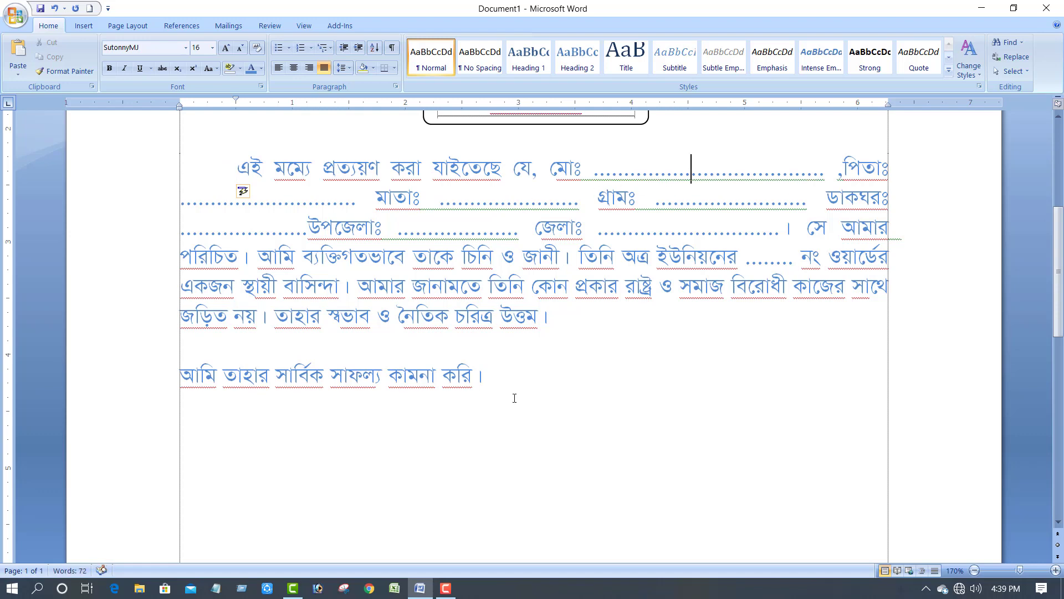
# - Set the body text and closing line to black (Automatic) font colour
pyautogui.click(484, 374)
pyautogui.scroll(-2, 483, 356)
pyautogui.scroll(5, 483, 356)
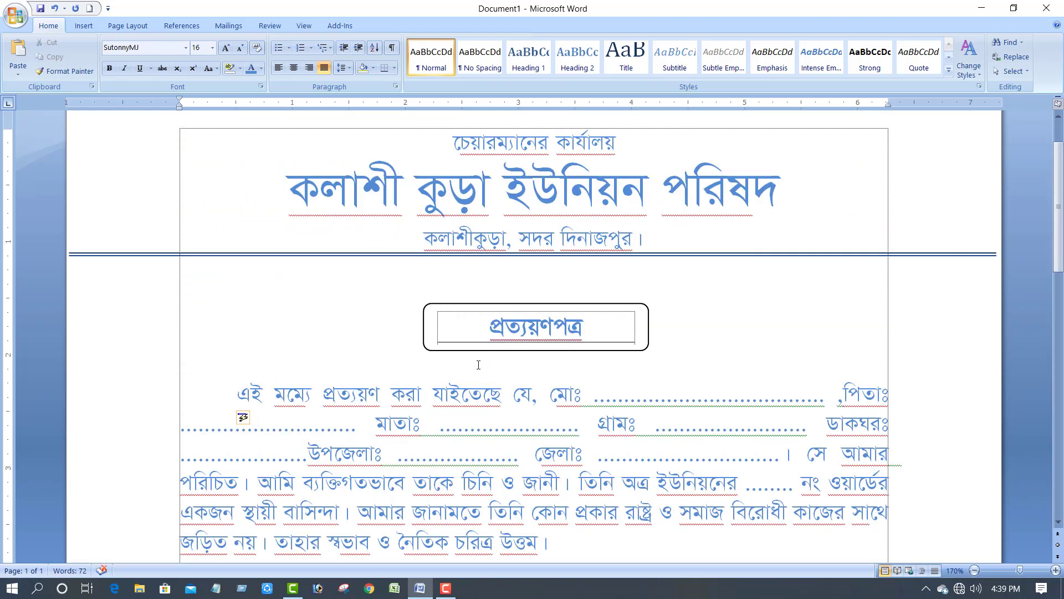
pyautogui.moveTo(237, 394); pyautogui.dragTo(500, 490)
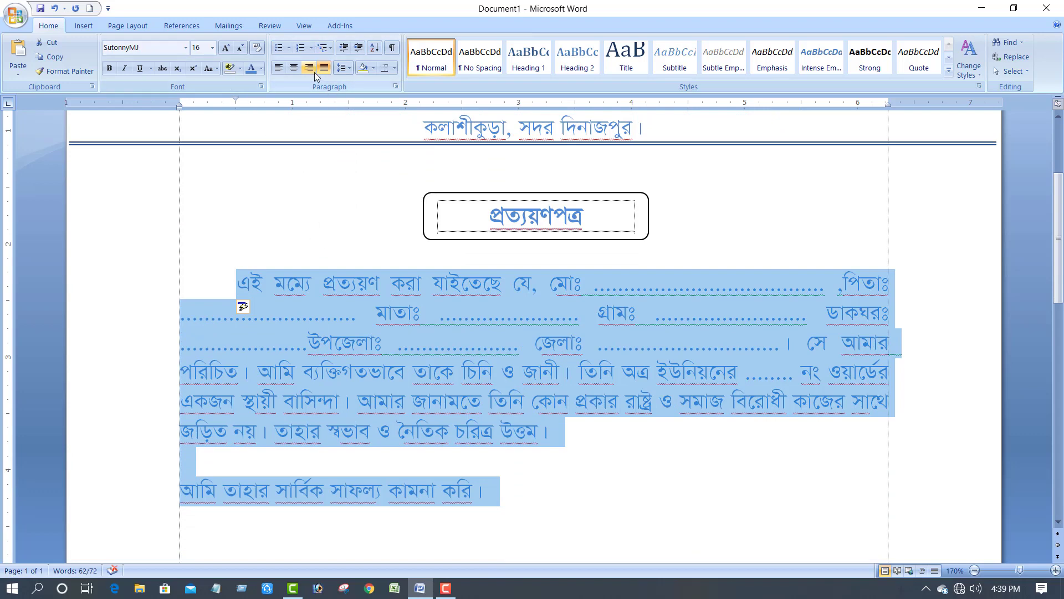
pyautogui.click(261, 69)
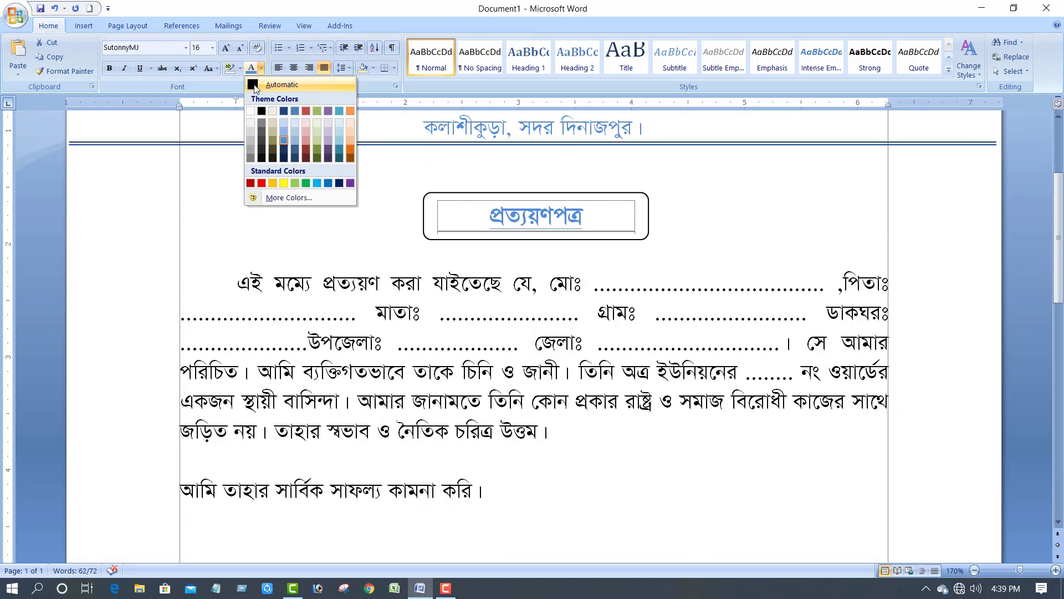
pyautogui.click(278, 84)
# - Indent the first line of the closing sentence with a tab
pyautogui.click(182, 487)
pyautogui.press('Tab')
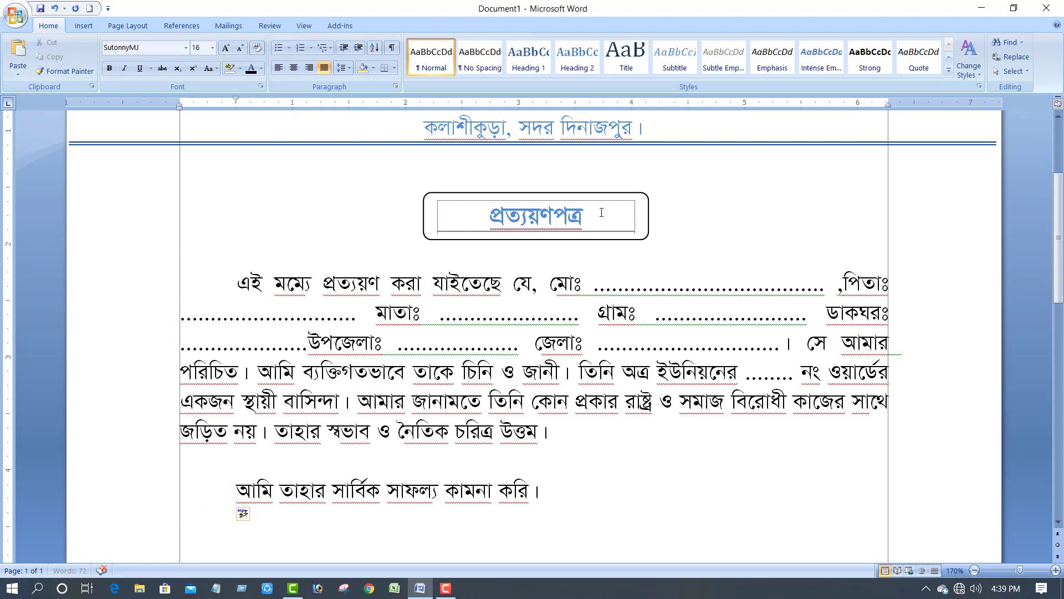
pyautogui.scroll(-4, 642, 435)
pyautogui.scroll(-1, 635, 399)
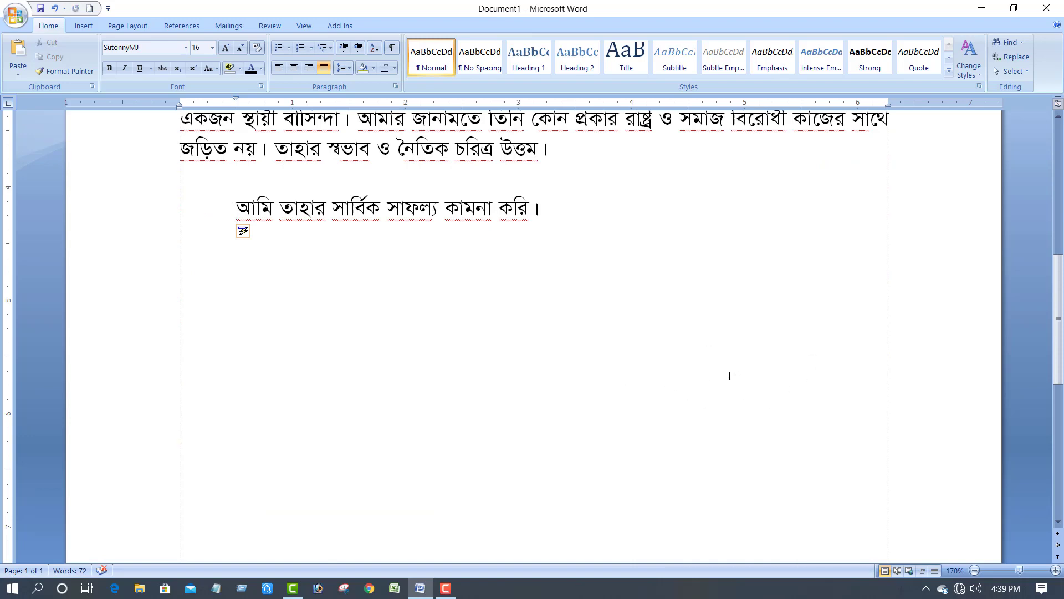
pyautogui.scroll(5, 730, 376)
pyautogui.scroll(1, 731, 369)
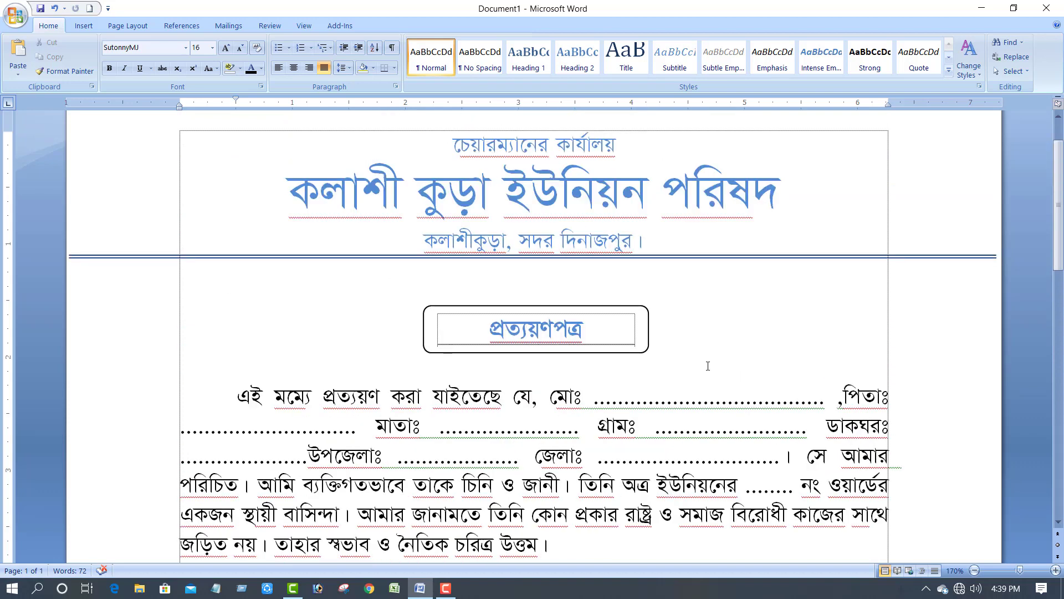
pyautogui.scroll(-3, 715, 366)
pyautogui.scroll(-1, 710, 366)
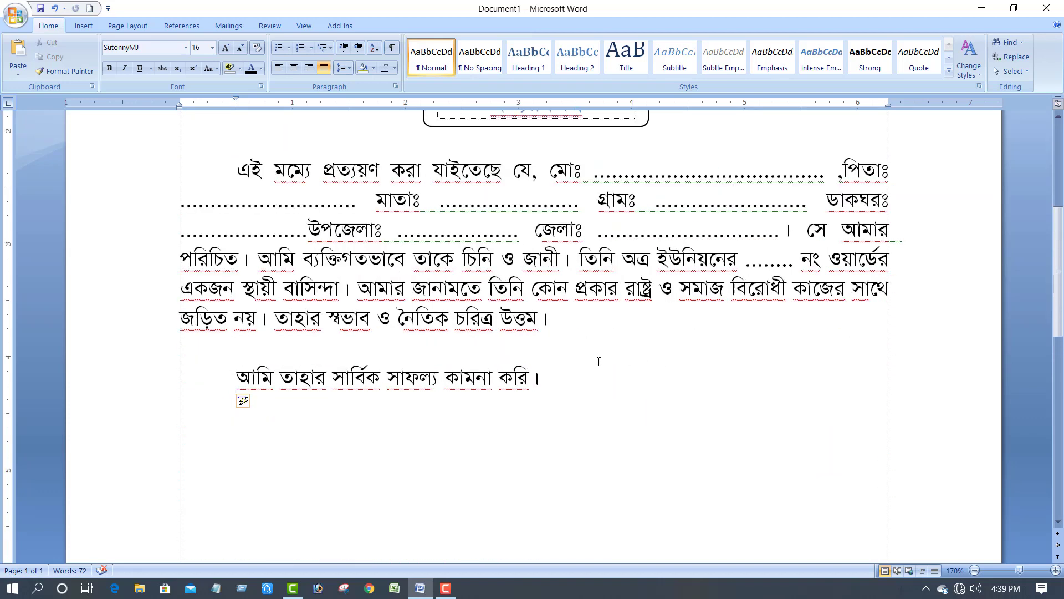
pyautogui.scroll(2, 577, 383)
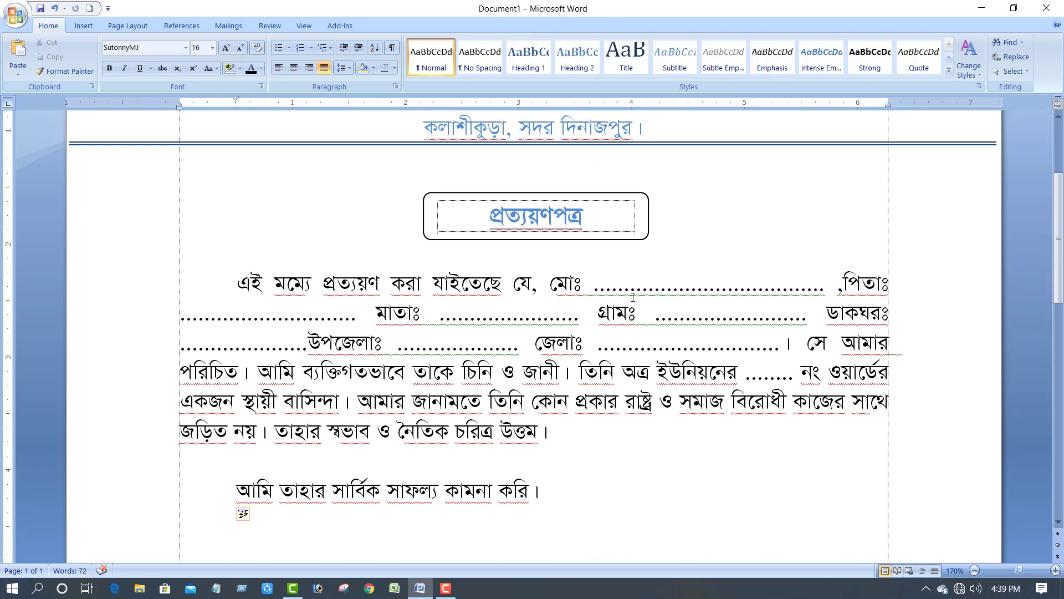
pyautogui.moveTo(594, 285); pyautogui.dragTo(819, 286)
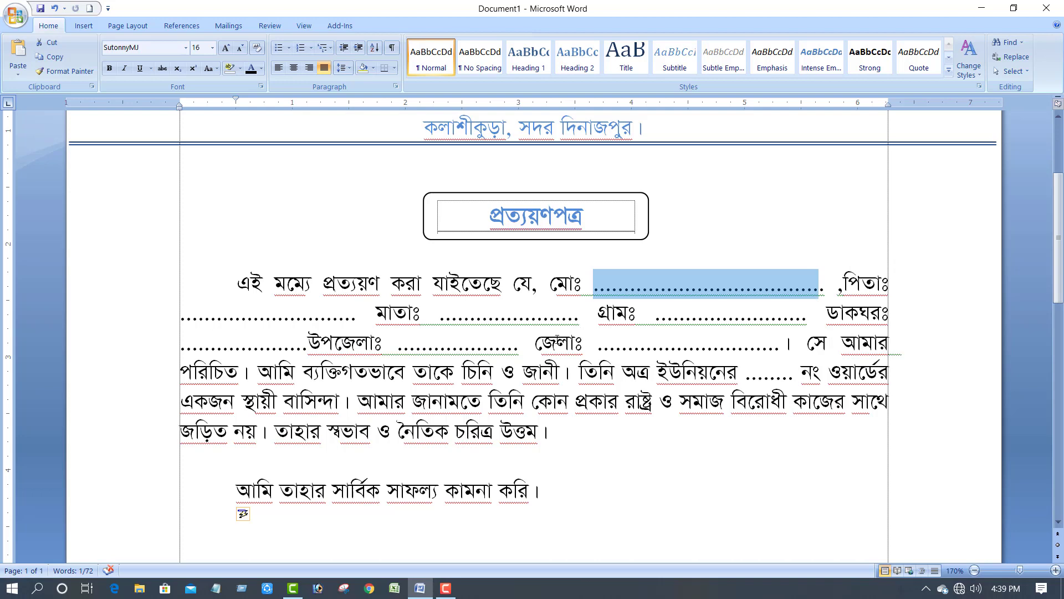
pyautogui.scroll(-1, 557, 330)
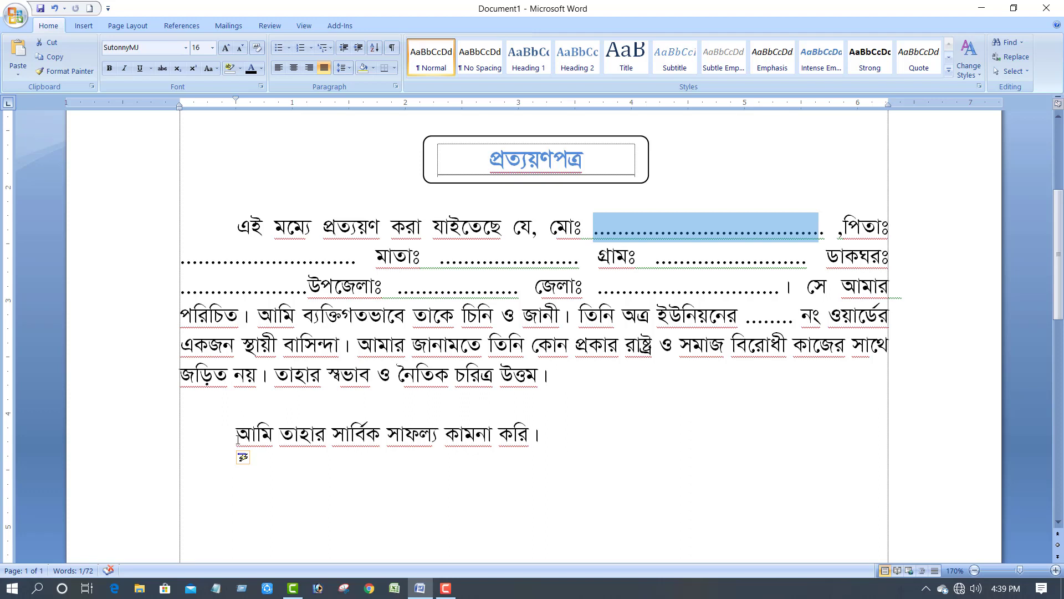
pyautogui.moveTo(239, 436); pyautogui.dragTo(556, 435)
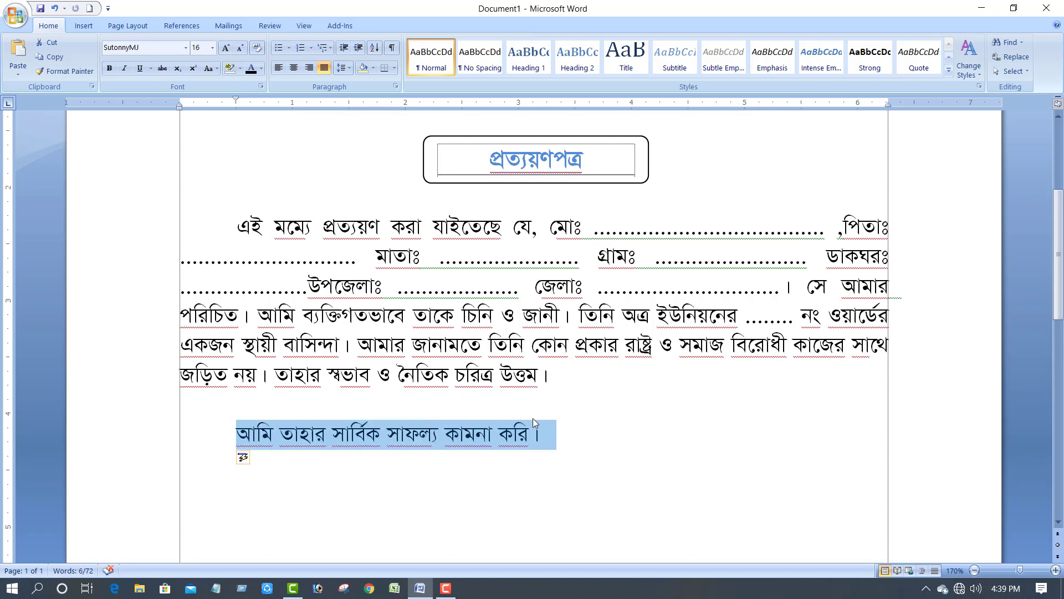
pyautogui.moveTo(551, 227); pyautogui.dragTo(594, 232)
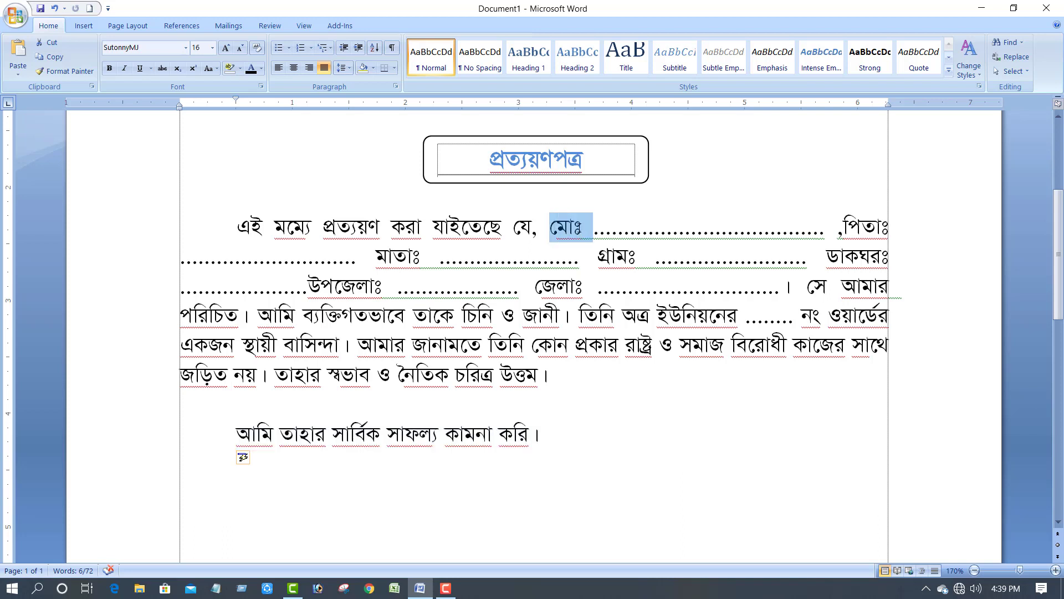
pyautogui.click(593, 236)
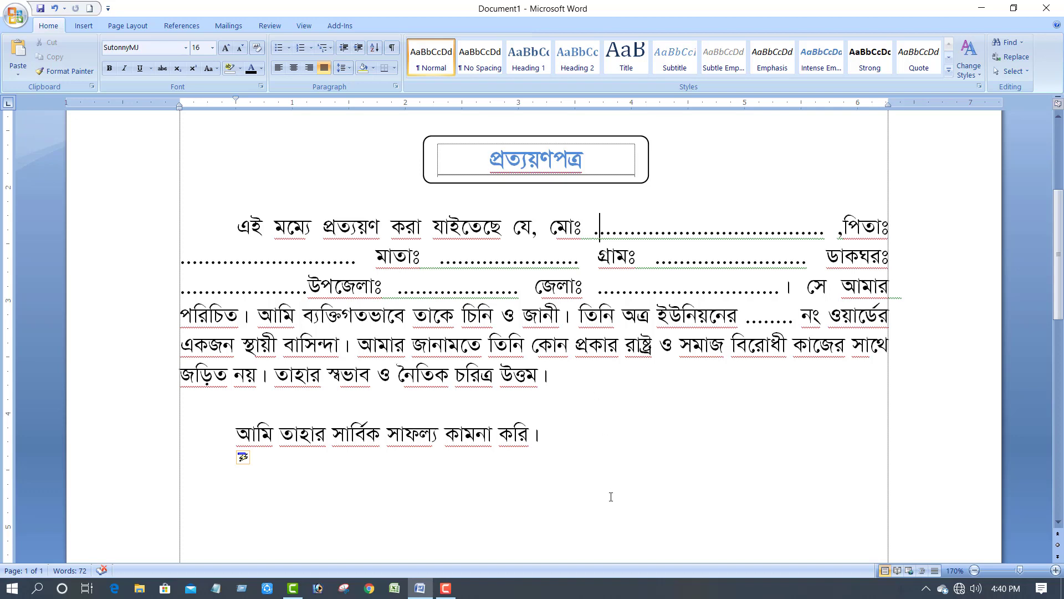
pyautogui.scroll(2, 526, 518)
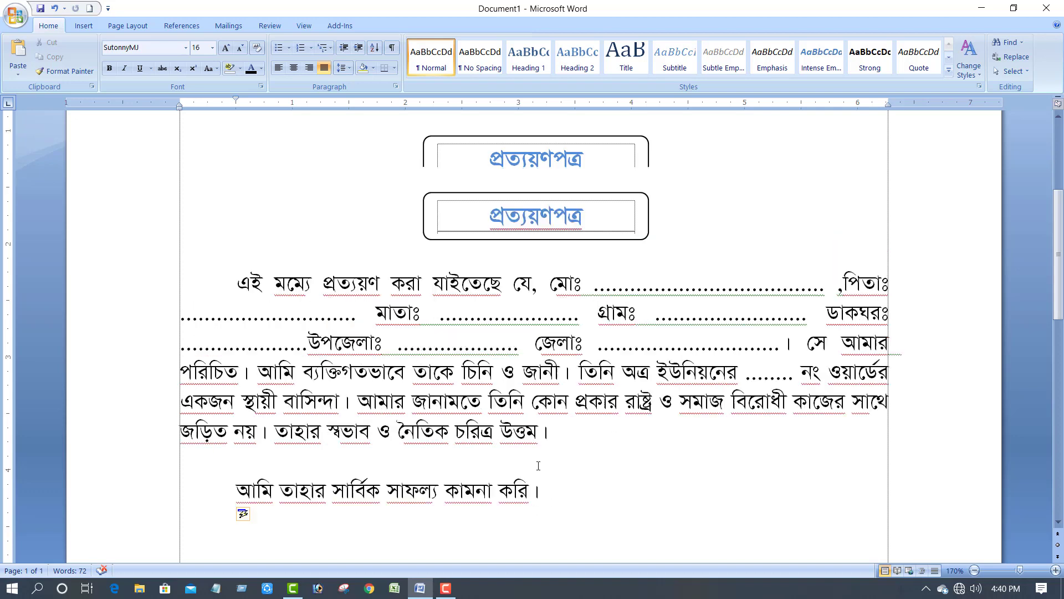
pyautogui.scroll(5, 537, 477)
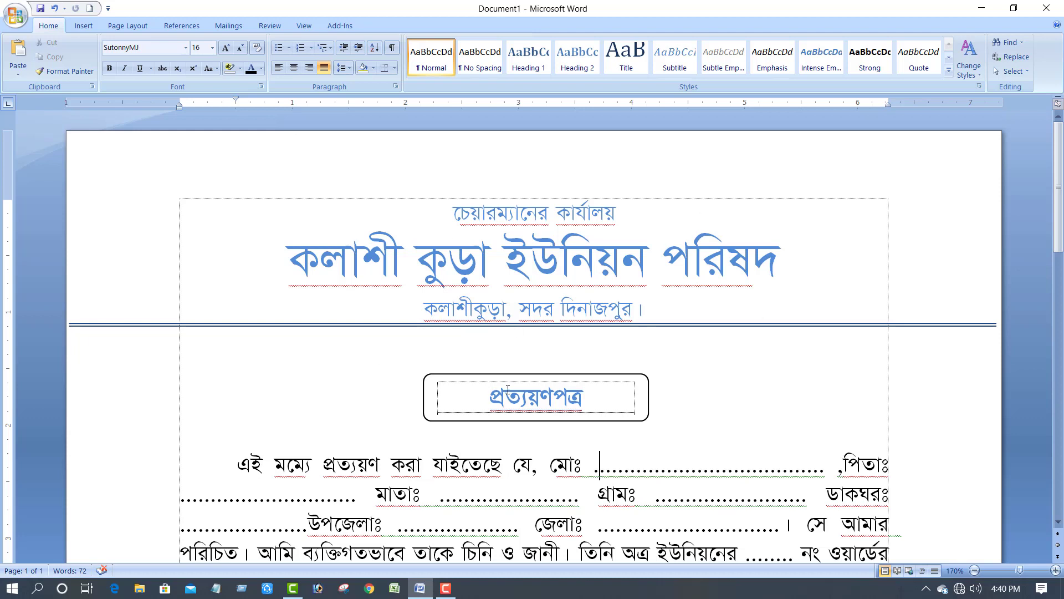
pyautogui.scroll(-1, 495, 387)
pyautogui.scroll(-3, 495, 387)
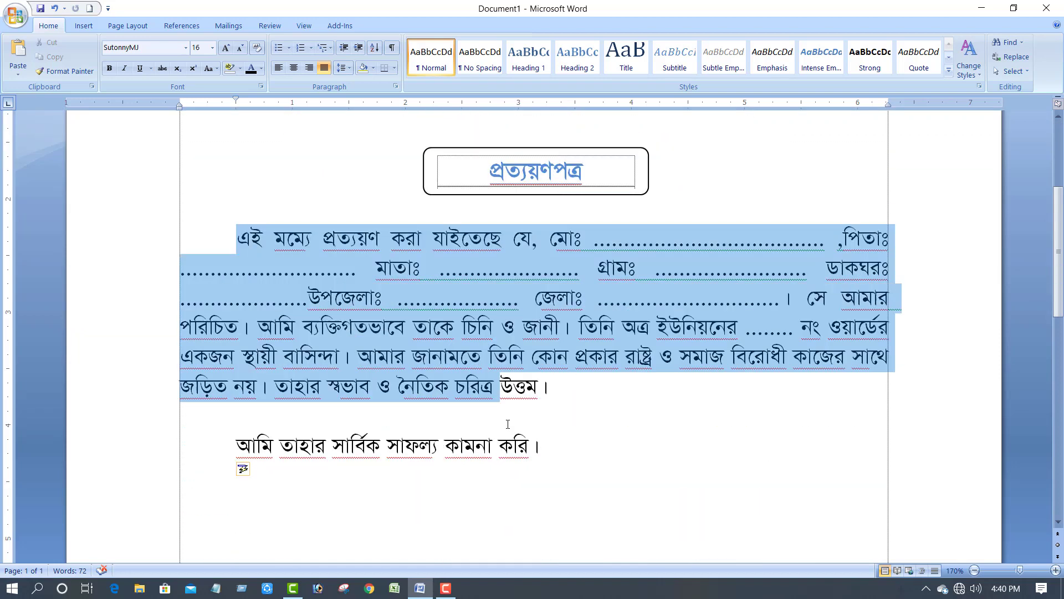
# - Apply 1.5 line spacing to the certificate body paragraph and the closing line
pyautogui.moveTo(236, 238); pyautogui.dragTo(557, 449)
pyautogui.click(343, 67)
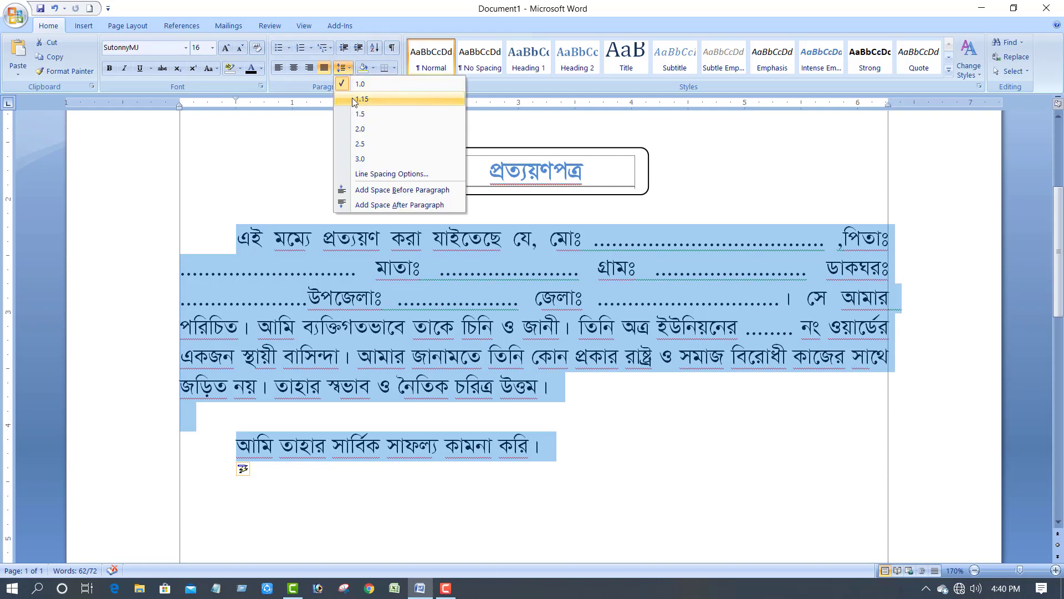
pyautogui.click(354, 112)
pyautogui.scroll(-2, 569, 430)
pyautogui.click(571, 435)
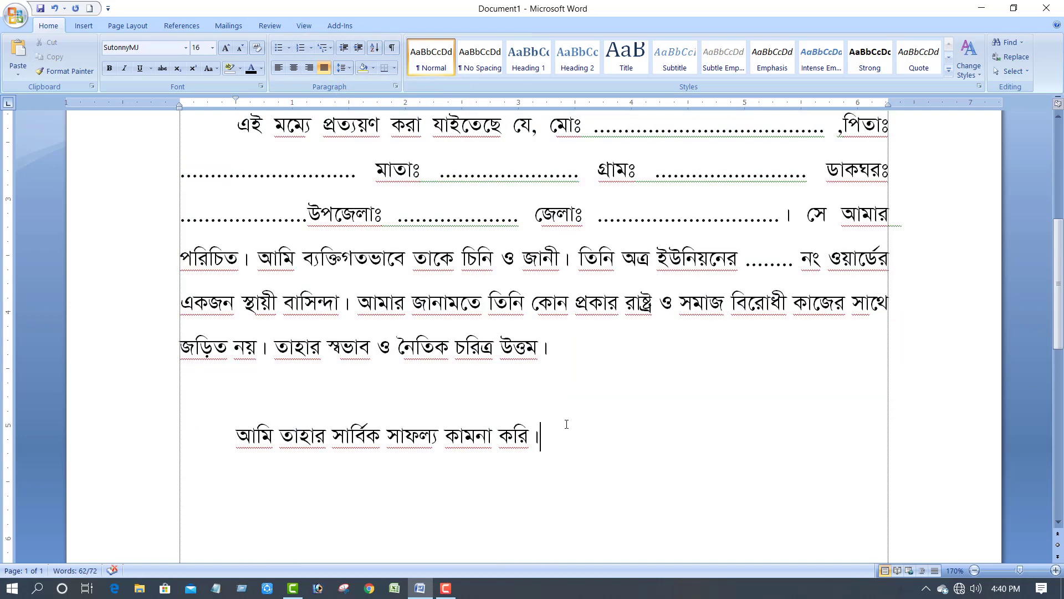